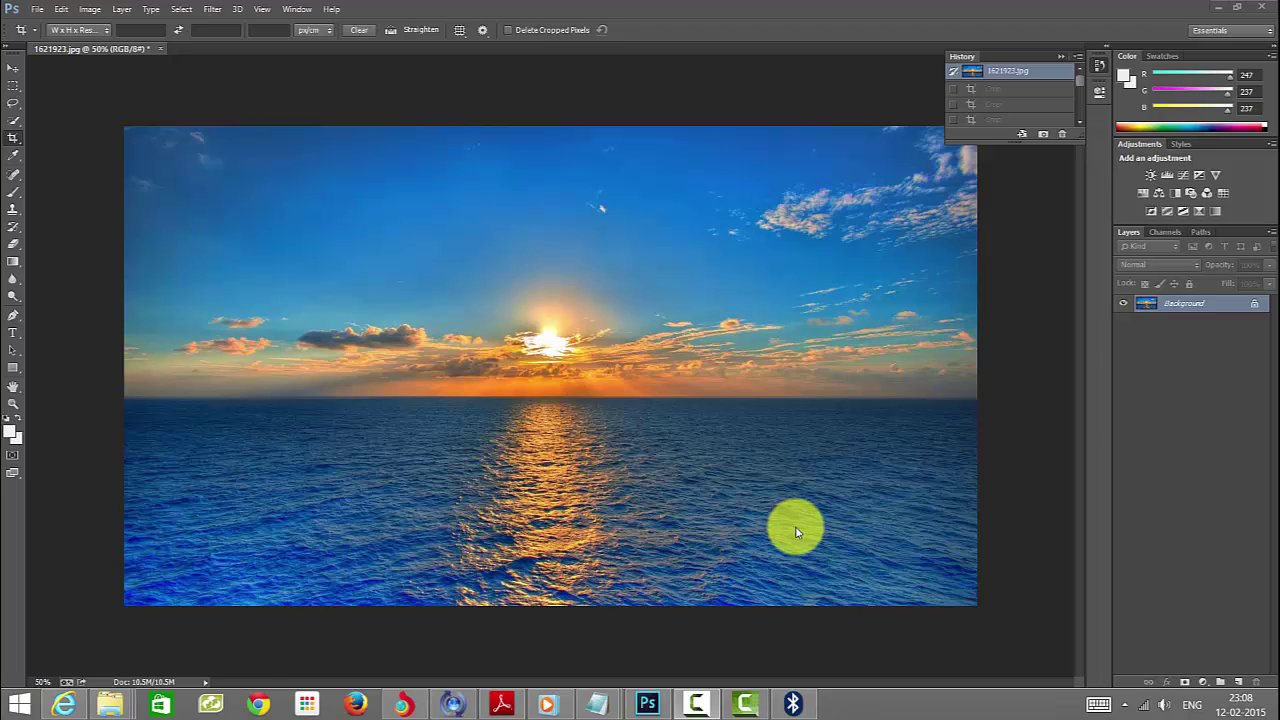
Draw a trial crop on the sunset photo, apply it, then undo it
{"action": "left_click", "coordinate": [8, 428]}
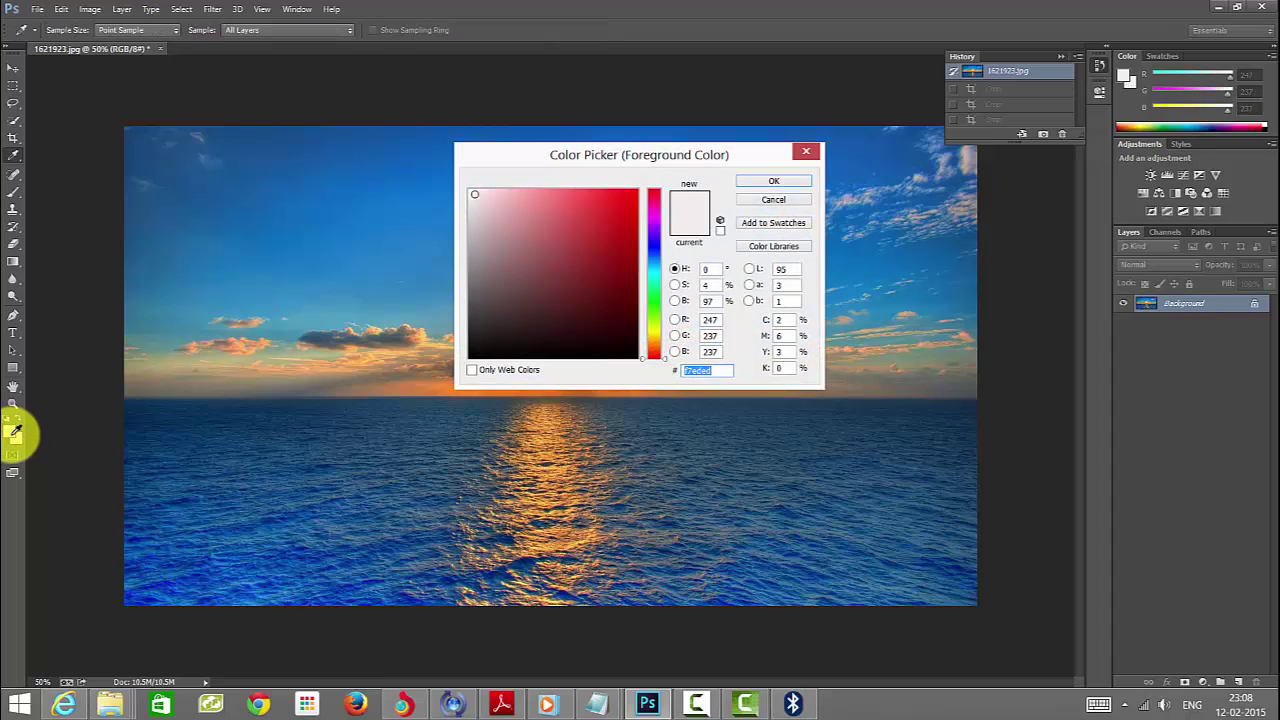
{"action": "key", "text": "Escape"}
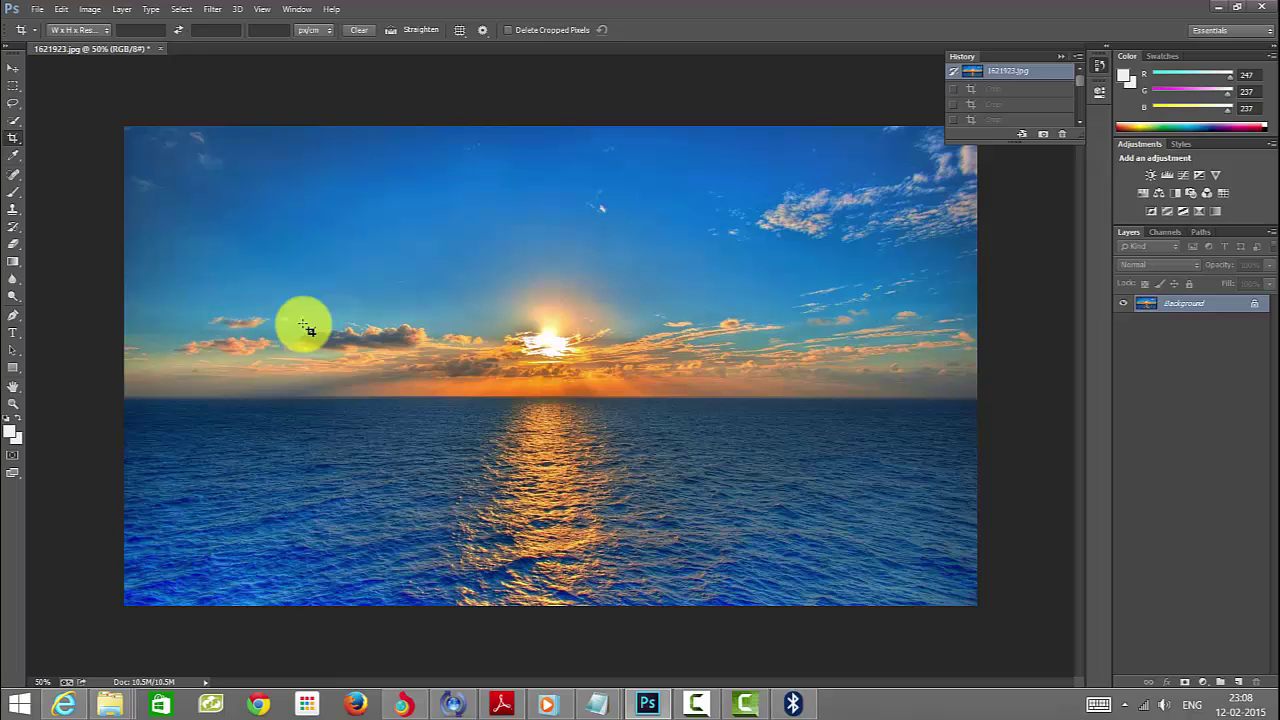
{"action": "left_click_drag", "start_coordinate": [280, 236], "coordinate": [814, 500]}
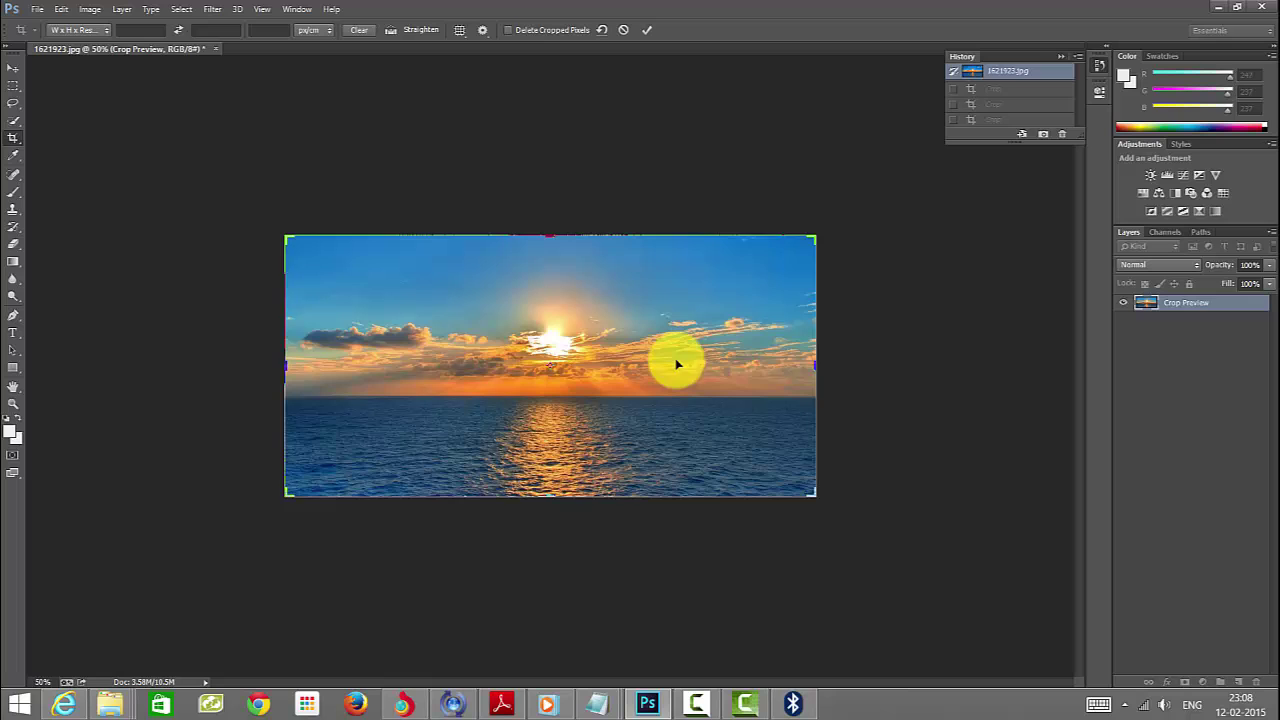
{"action": "key", "text": "Return"}
{"action": "key", "text": "ctrl+z"}
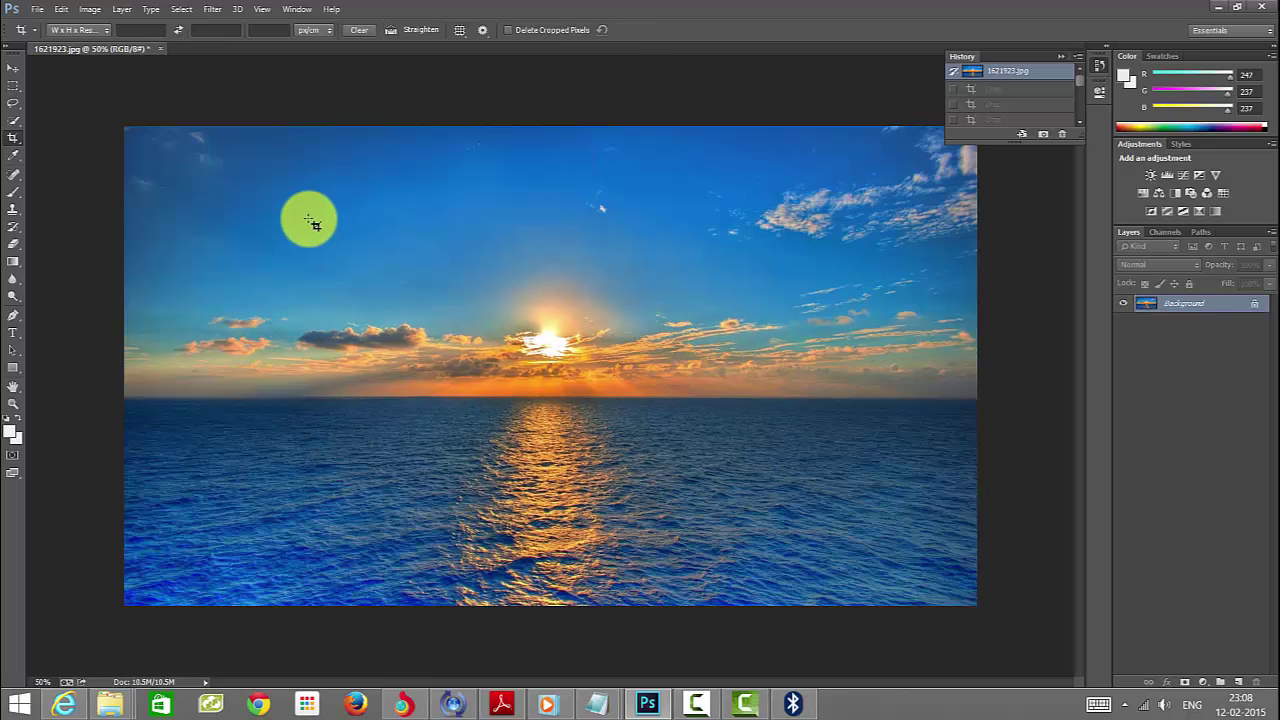
Redraw the crop and drag its top and left edges beyond the photo
{"action": "left_click_drag", "start_coordinate": [288, 254], "coordinate": [823, 471]}
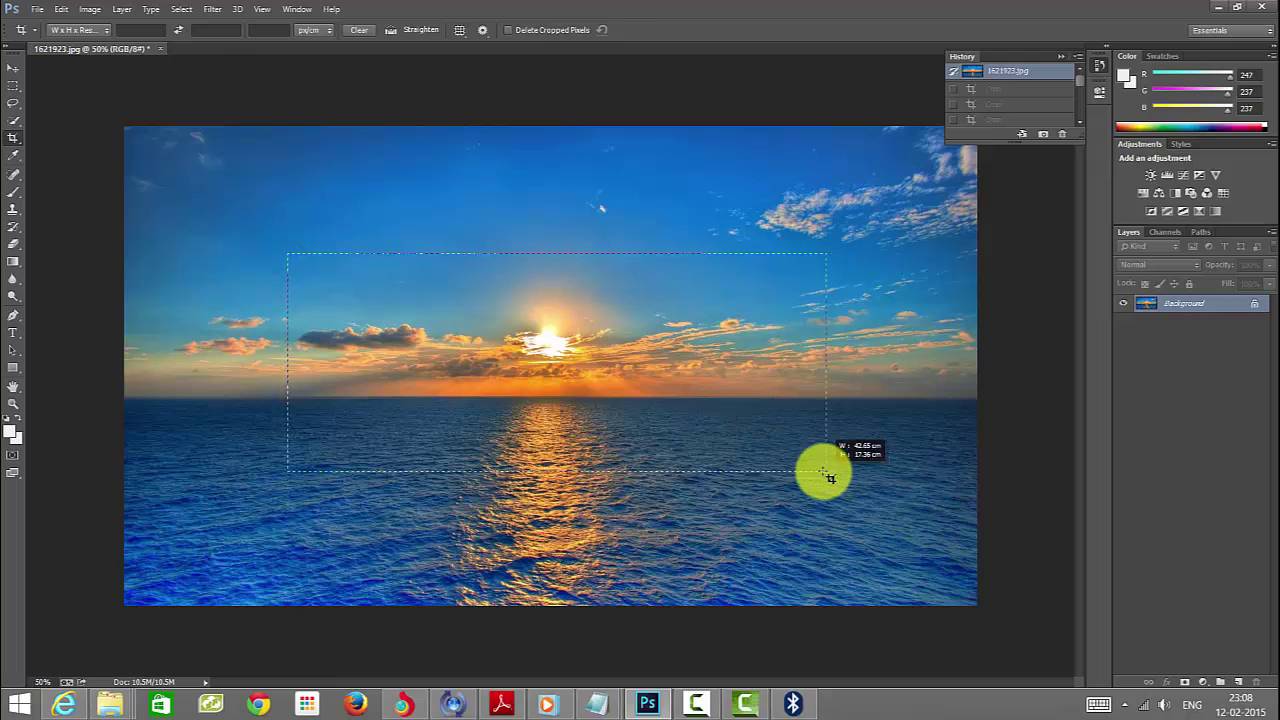
{"action": "left_click_drag", "start_coordinate": [551, 122], "coordinate": [509, 274]}
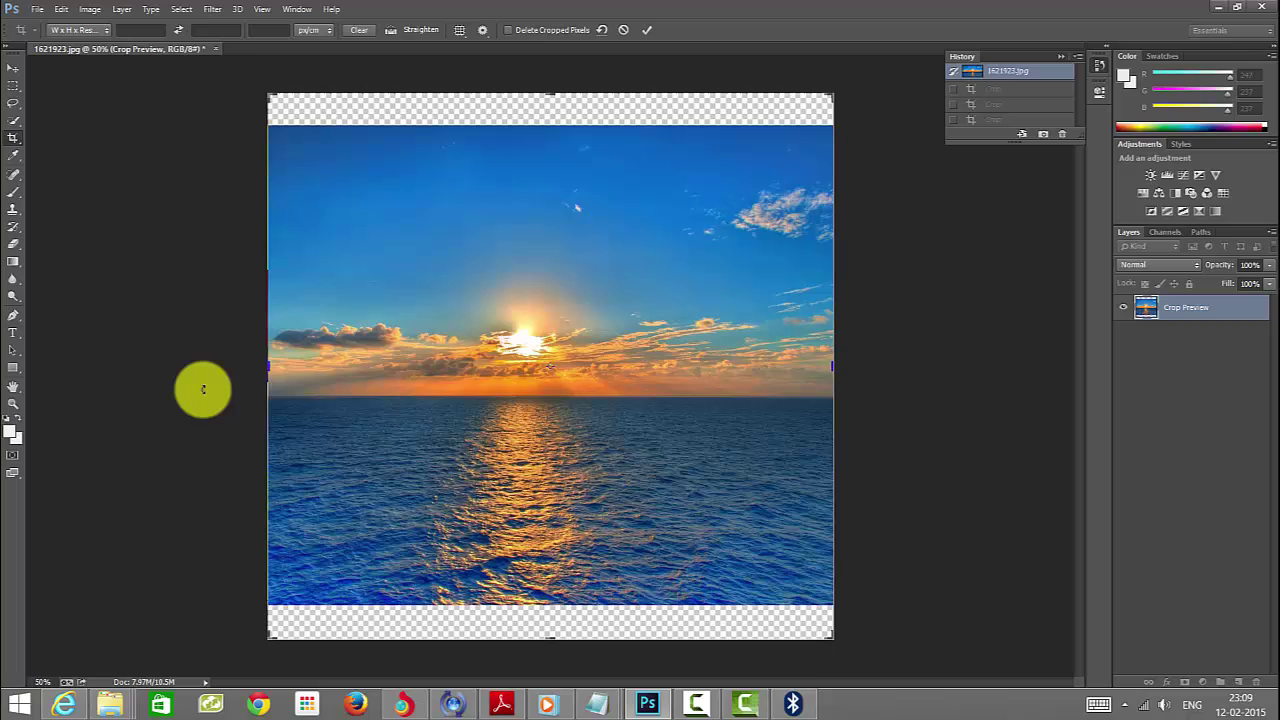
{"action": "left_click_drag", "start_coordinate": [268, 372], "coordinate": [188, 345]}
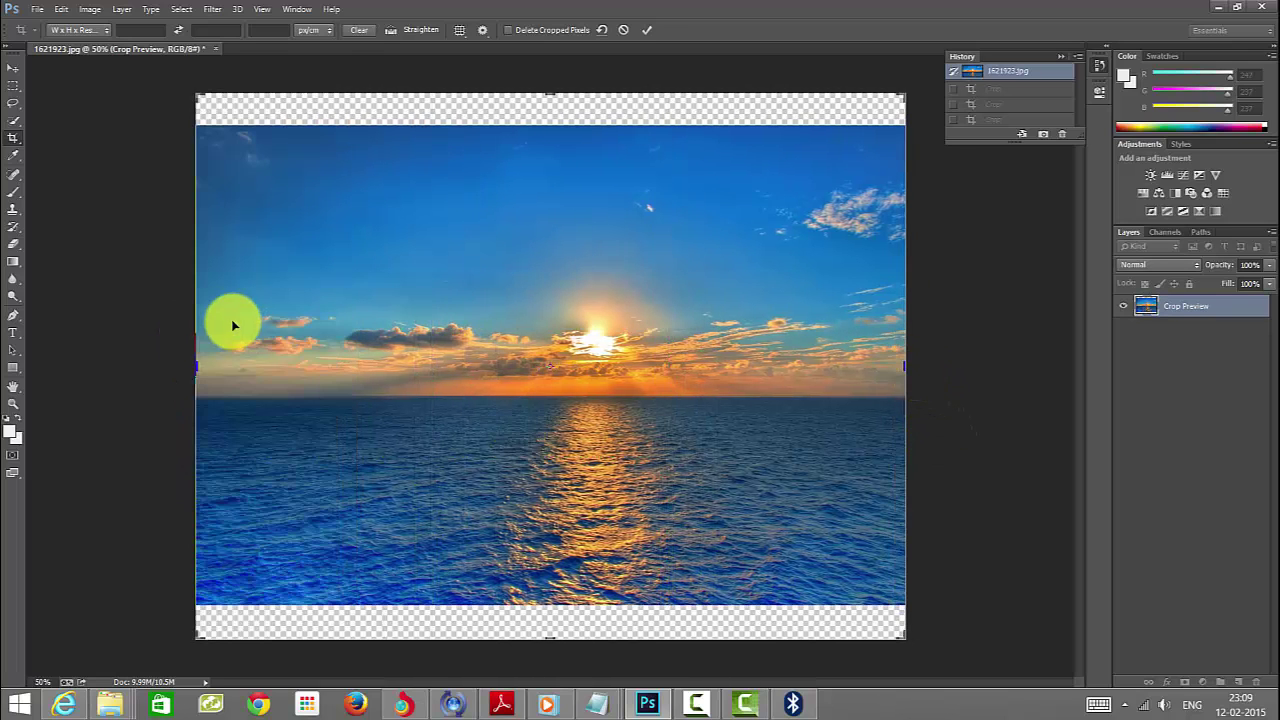
Apply the pending canvas-extending crop, then try another crop and undo it with Ctrl+Z
{"action": "left_click", "coordinate": [20, 147]}
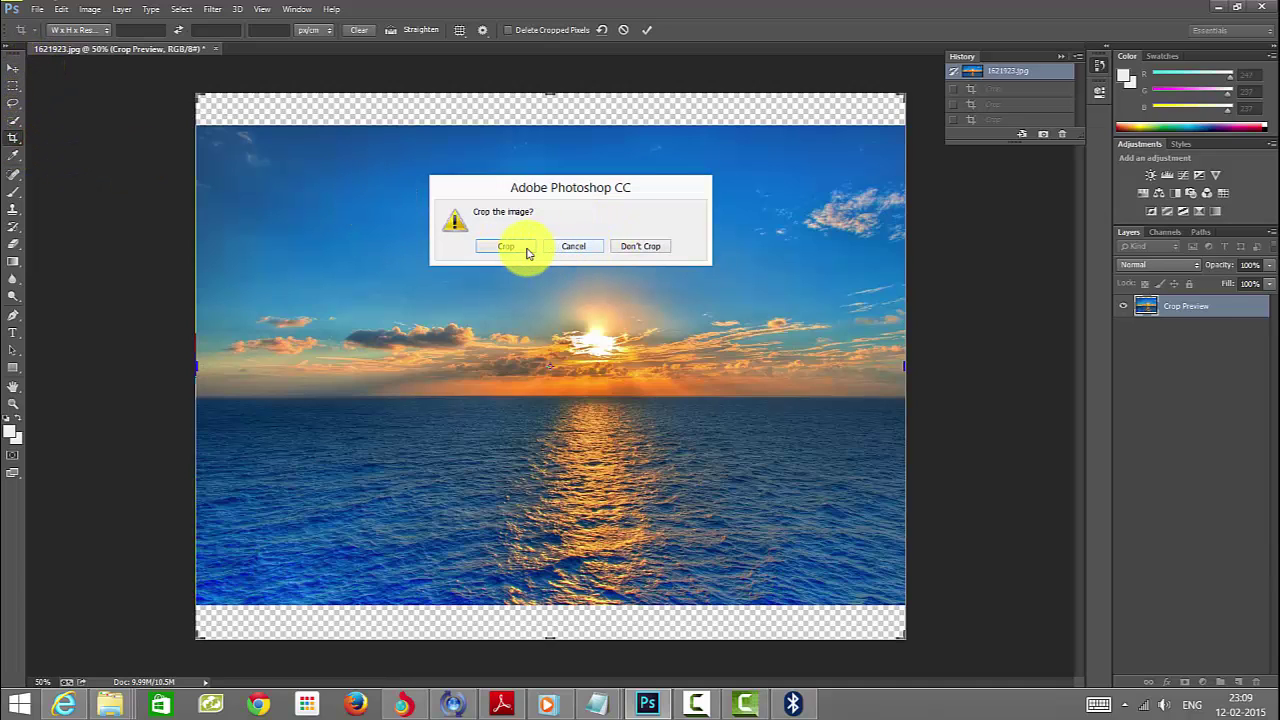
{"action": "left_click", "coordinate": [519, 250]}
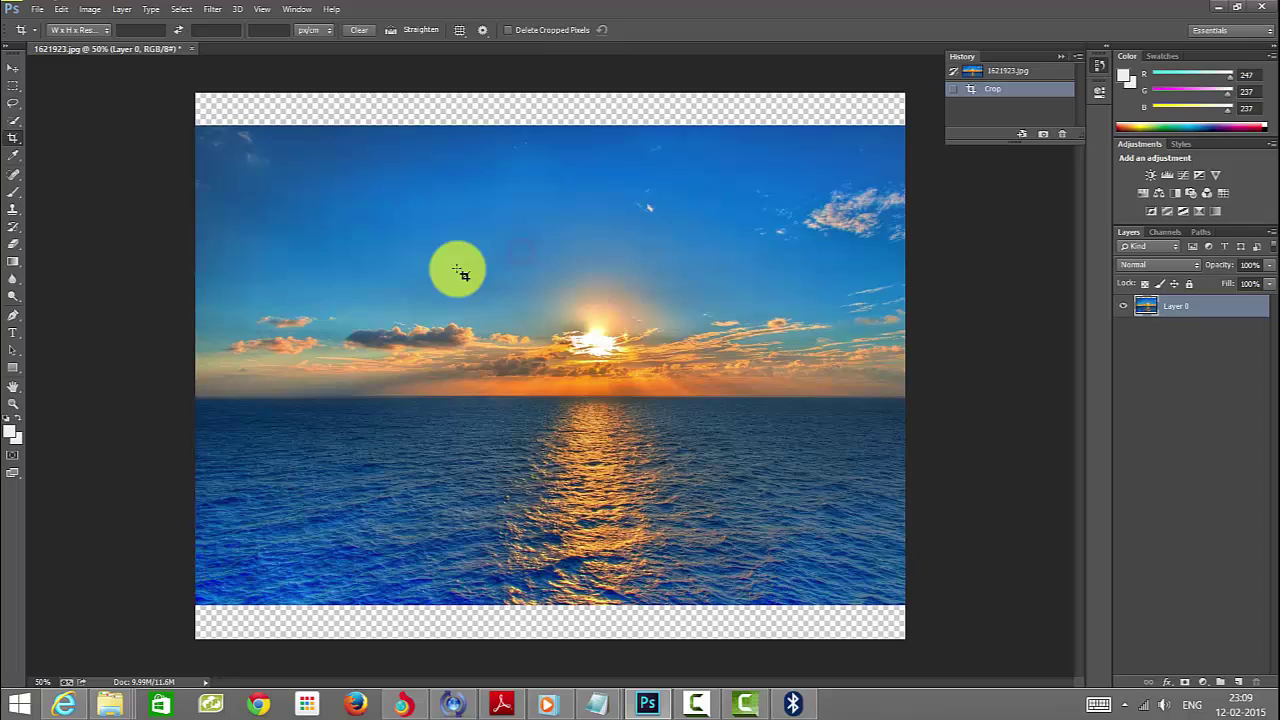
{"action": "left_click_drag", "start_coordinate": [352, 216], "coordinate": [849, 486]}
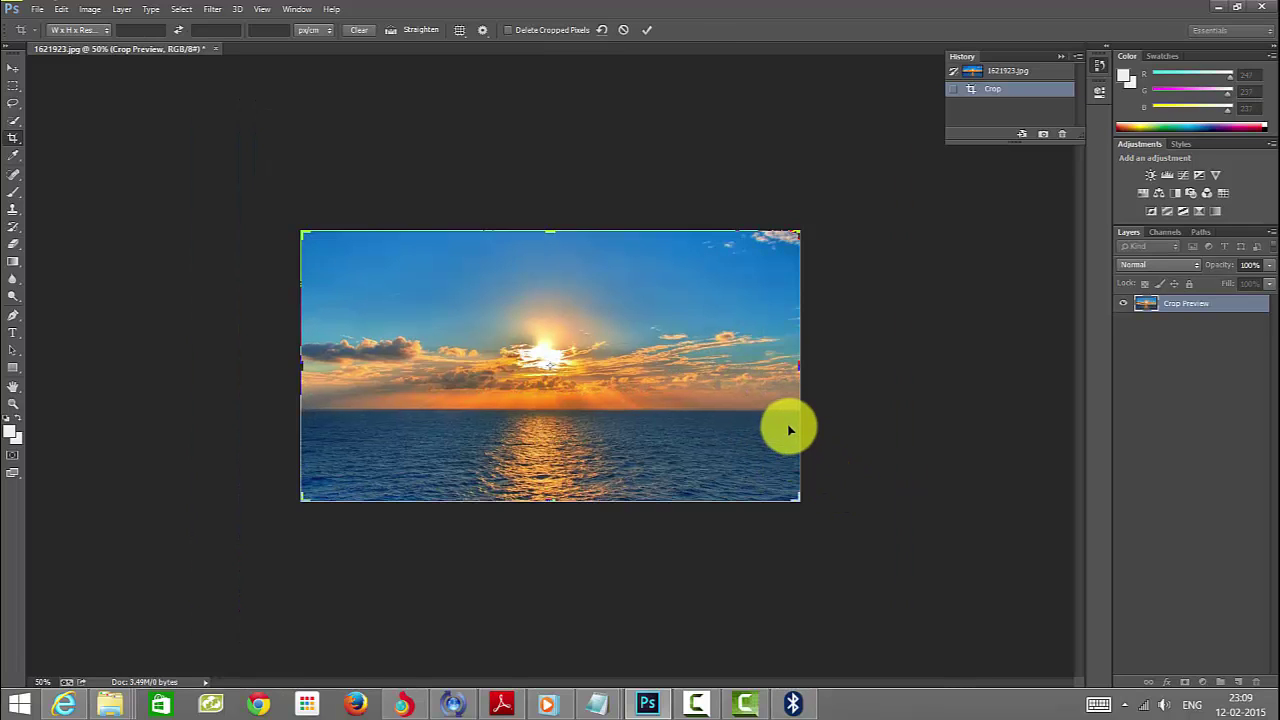
{"action": "key", "text": "Return"}
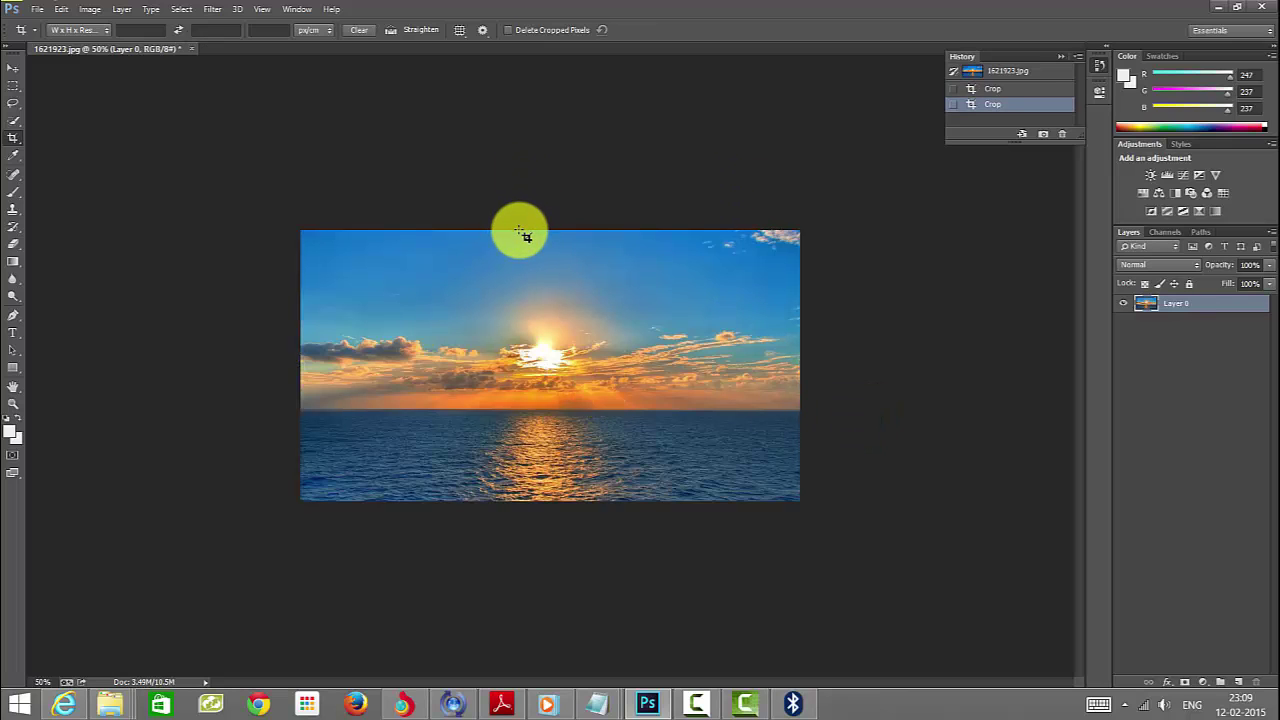
{"action": "key", "text": "ctrl+z"}
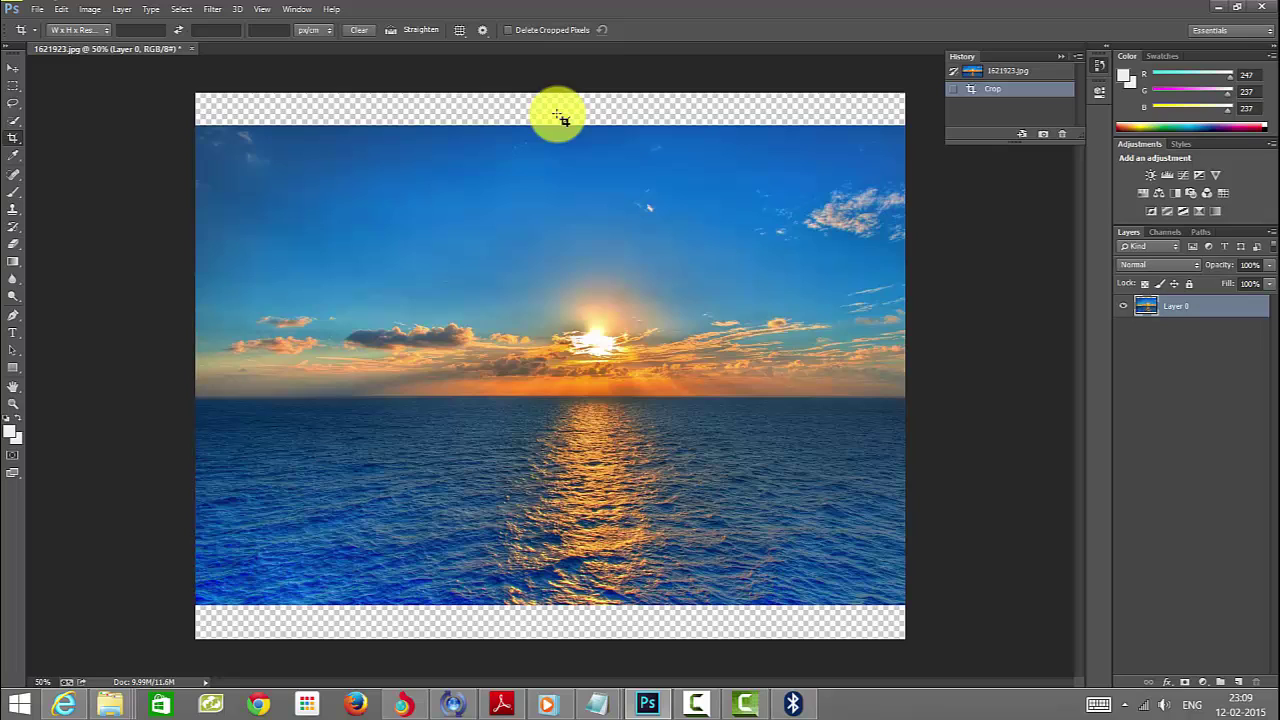
Extend the crop past the photo's left and right sides, recentre it, and zoom out
{"action": "left_click", "coordinate": [316, 98]}
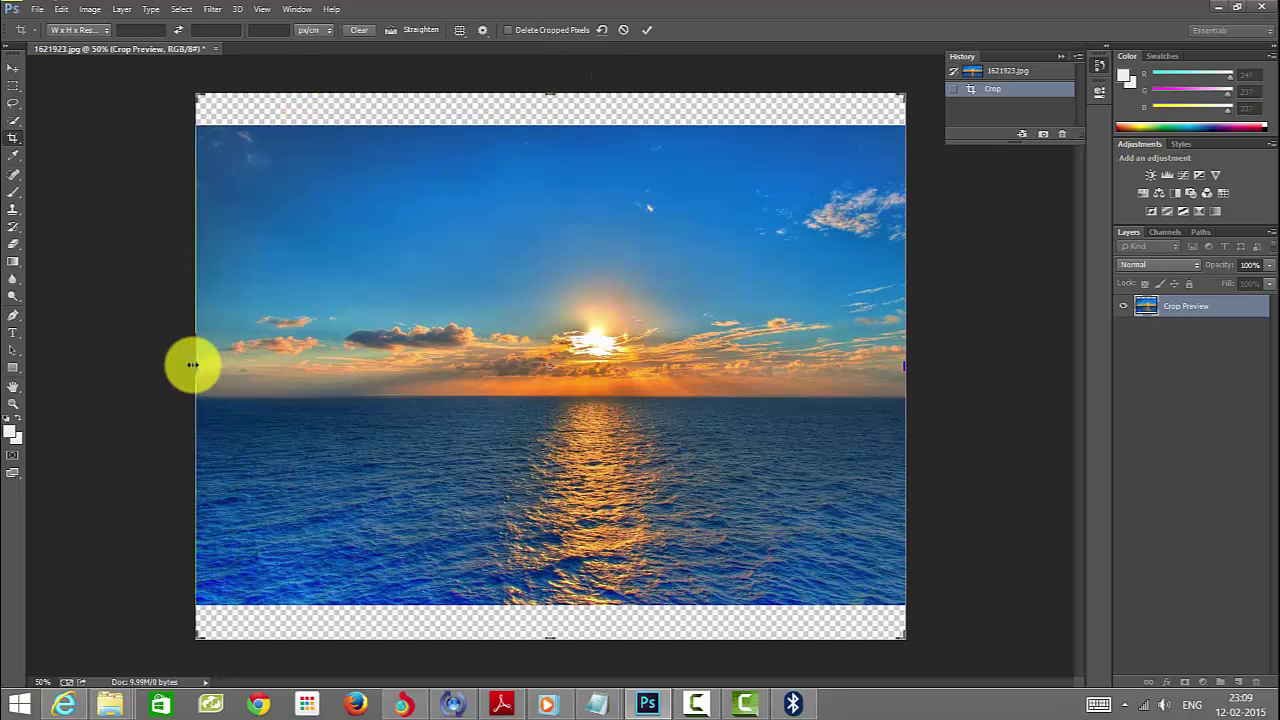
{"action": "left_click_drag", "start_coordinate": [199, 366], "coordinate": [123, 349]}
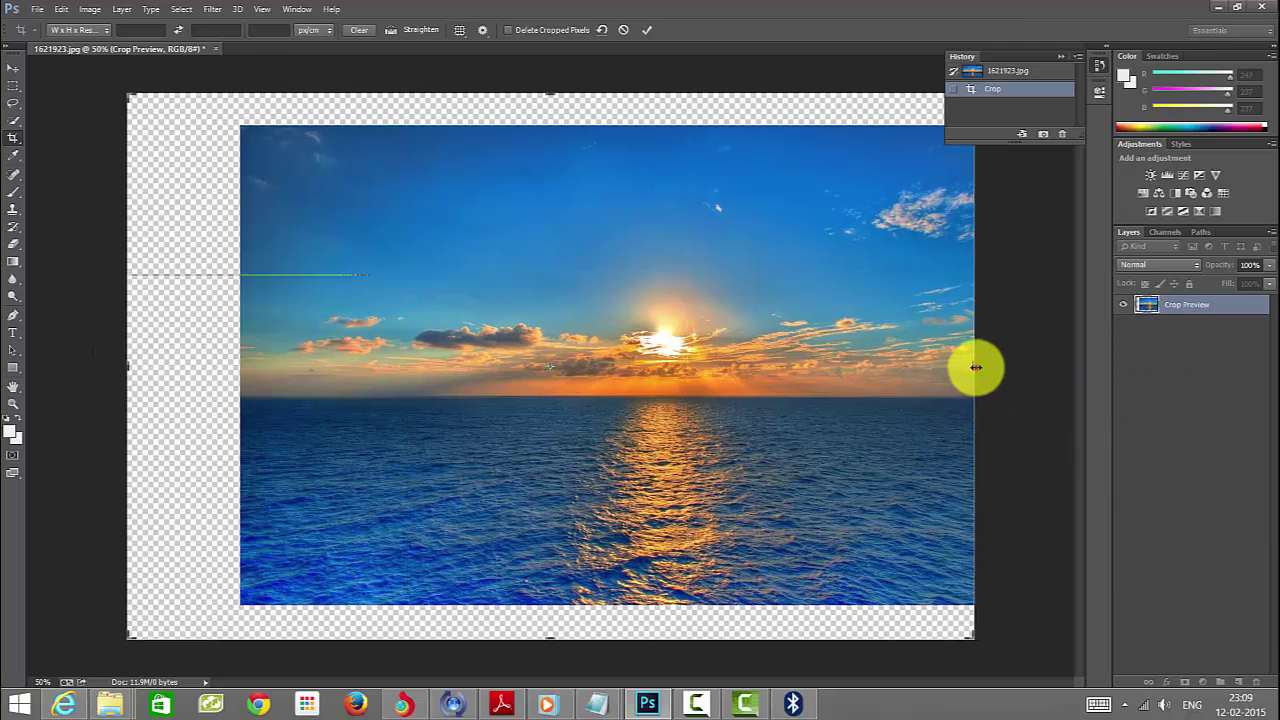
{"action": "left_click_drag", "start_coordinate": [976, 367], "coordinate": [1057, 374]}
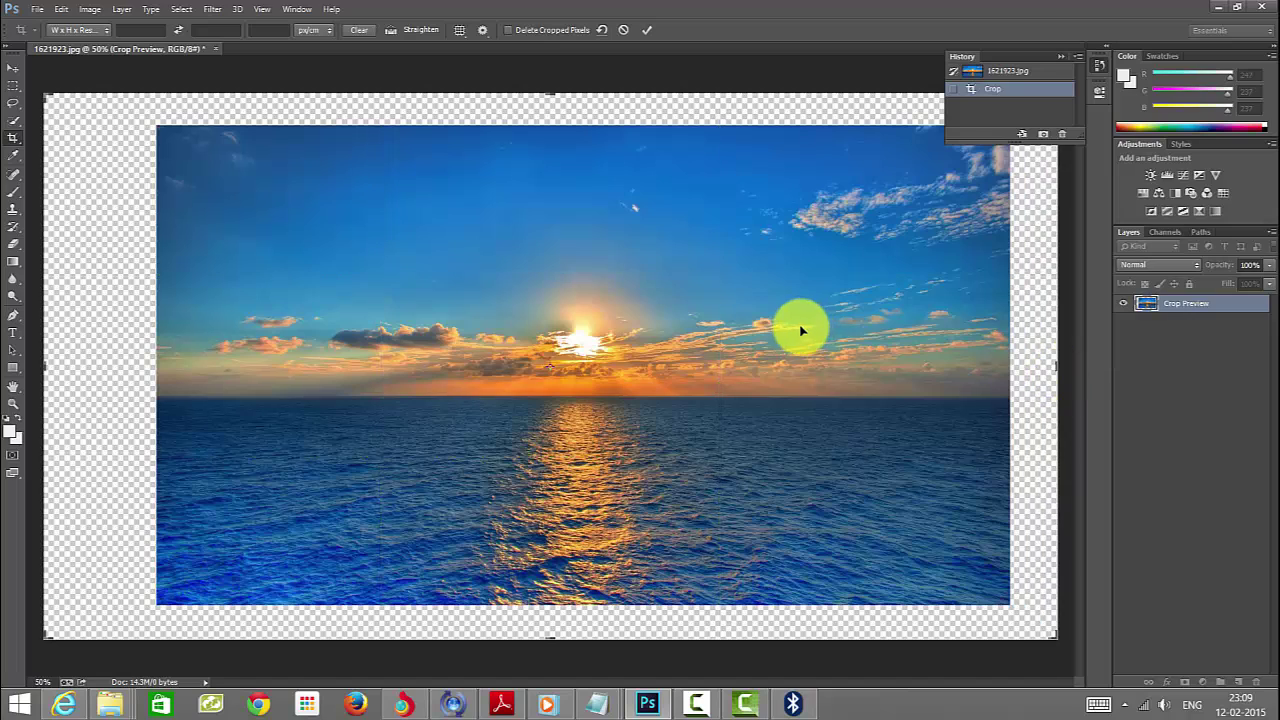
{"action": "left_click_drag", "start_coordinate": [800, 329], "coordinate": [772, 338]}
{"action": "key", "text": "ctrl+minus"}
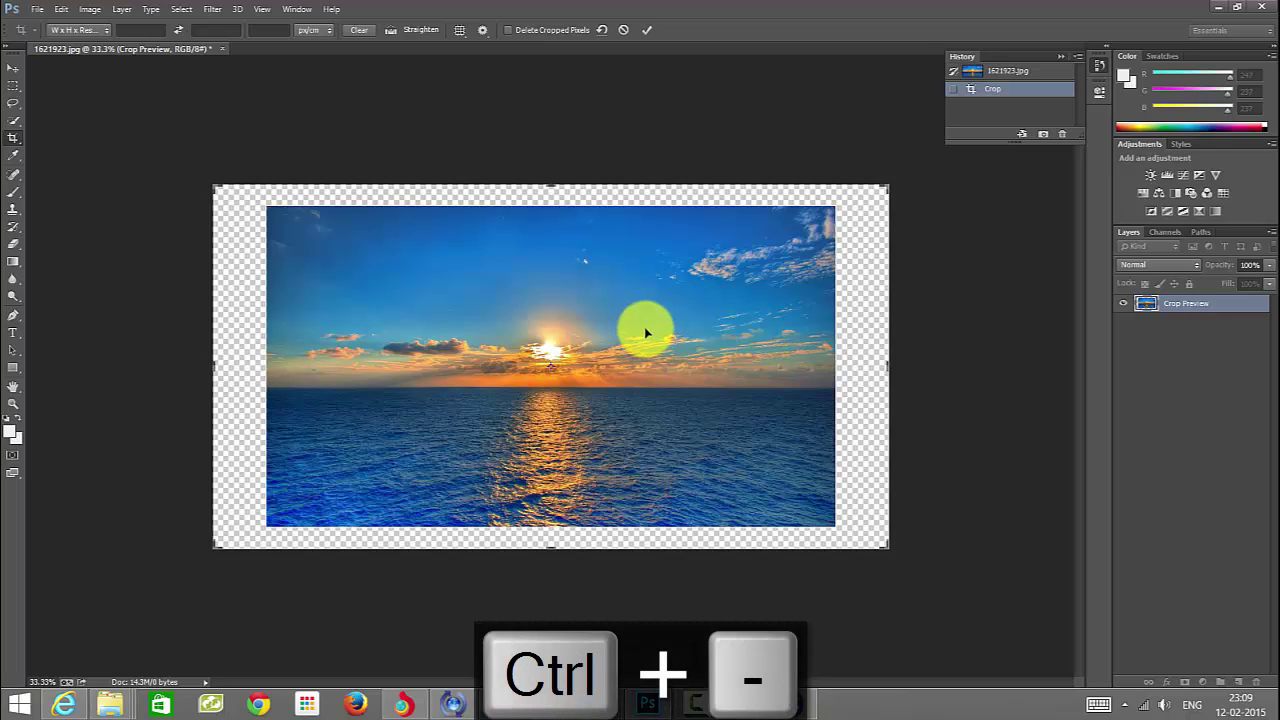
Extend the crop above and below the photo and centre it vertically
{"action": "left_click_drag", "start_coordinate": [552, 187], "coordinate": [548, 113]}
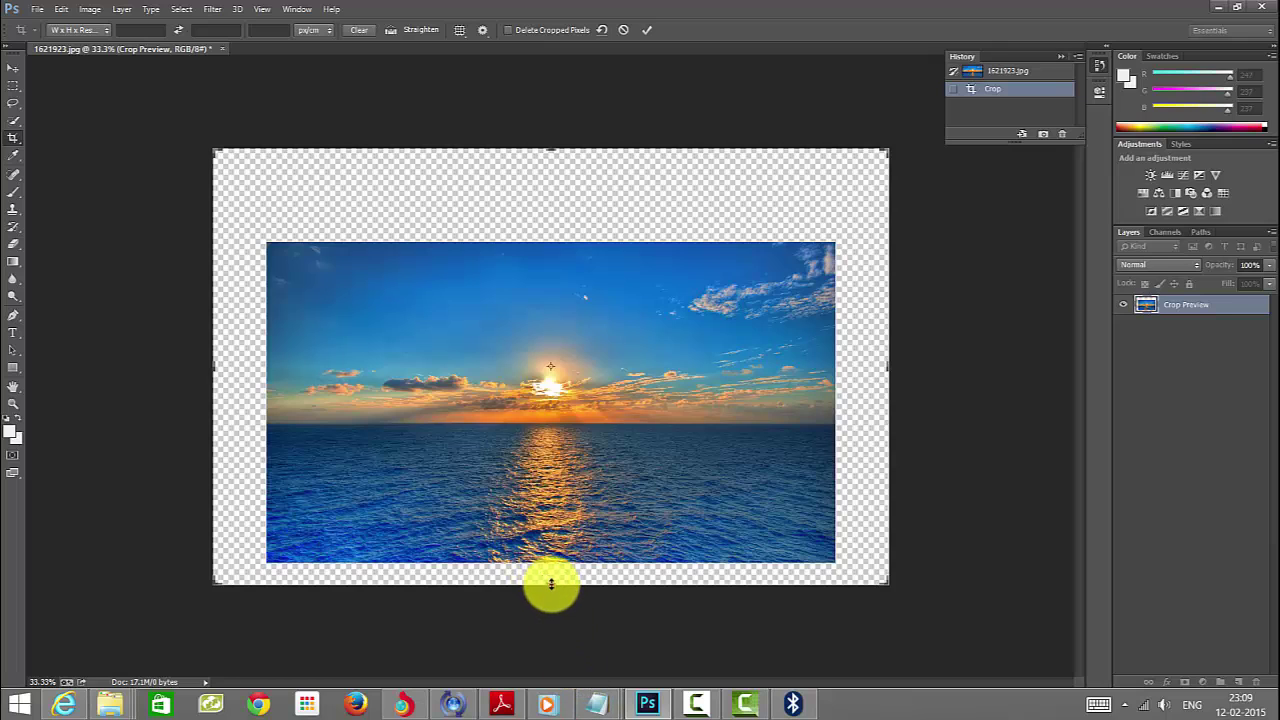
{"action": "mouse_move", "coordinate": [551, 584]}
{"action": "left_mouse_down"}
{"action": "mouse_move", "coordinate": [569, 631]}
{"action": "mouse_move", "coordinate": [574, 600]}
{"action": "mouse_move", "coordinate": [553, 606]}
{"action": "left_mouse_up"}
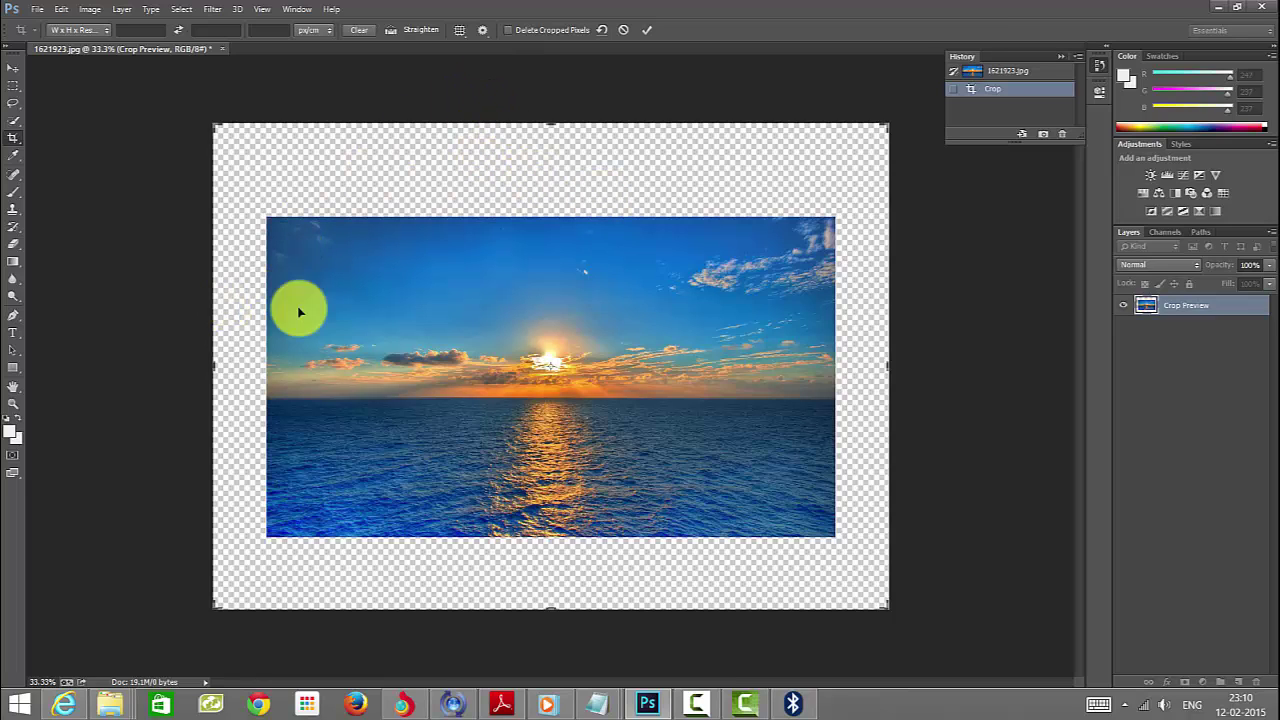
{"action": "left_click_drag", "start_coordinate": [875, 459], "coordinate": [806, 549]}
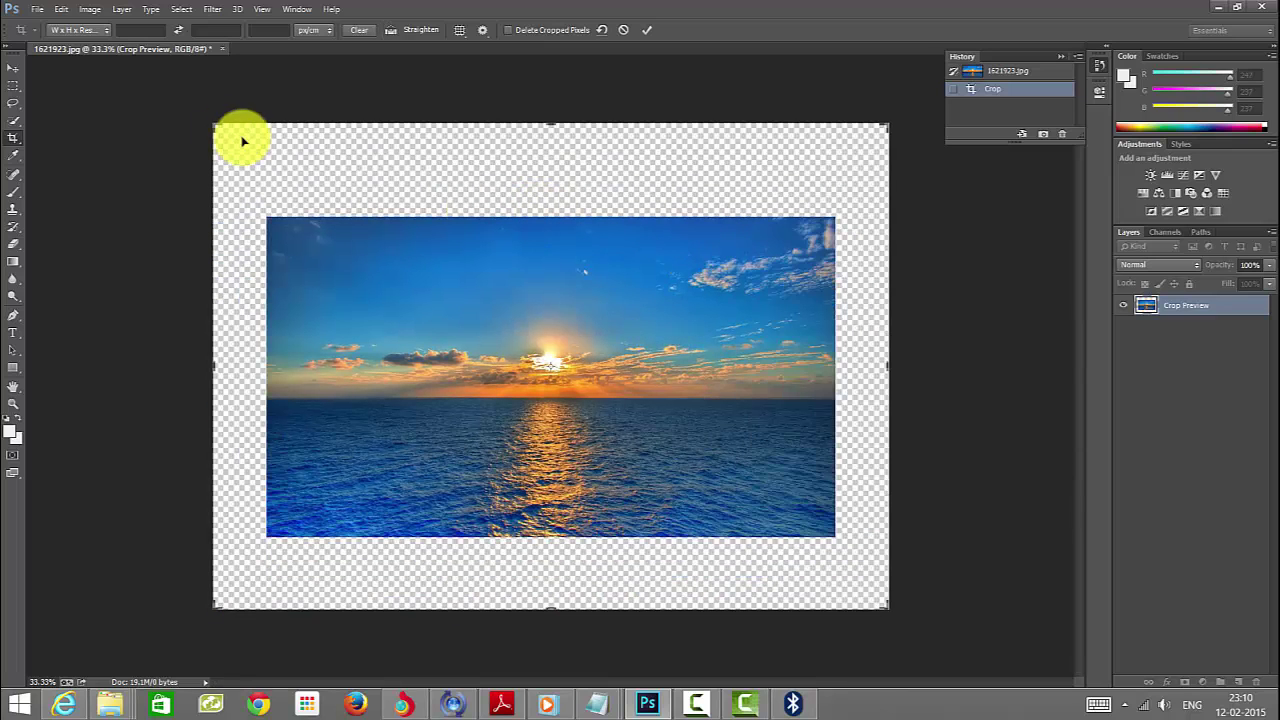
Commit the extended-canvas crop by double-clicking inside it
{"action": "left_click", "coordinate": [119, 10]}
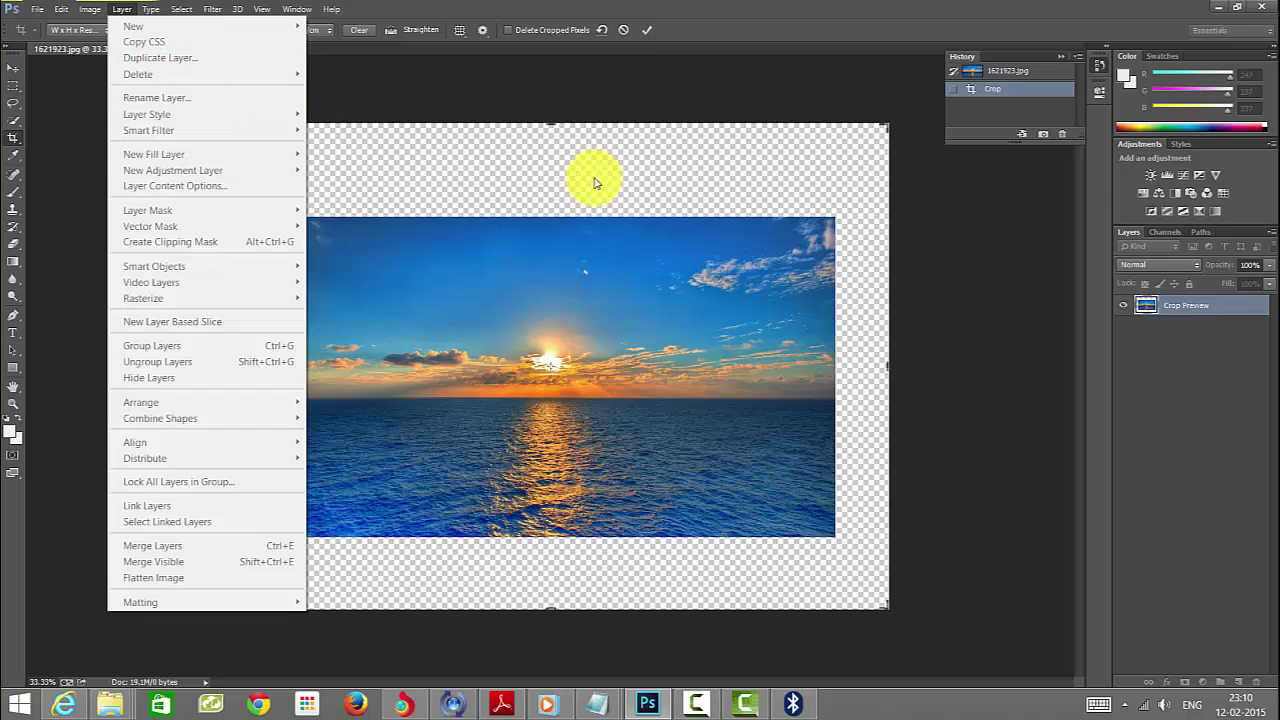
{"action": "left_click", "coordinate": [619, 145]}
{"action": "double_click", "coordinate": [618, 142]}
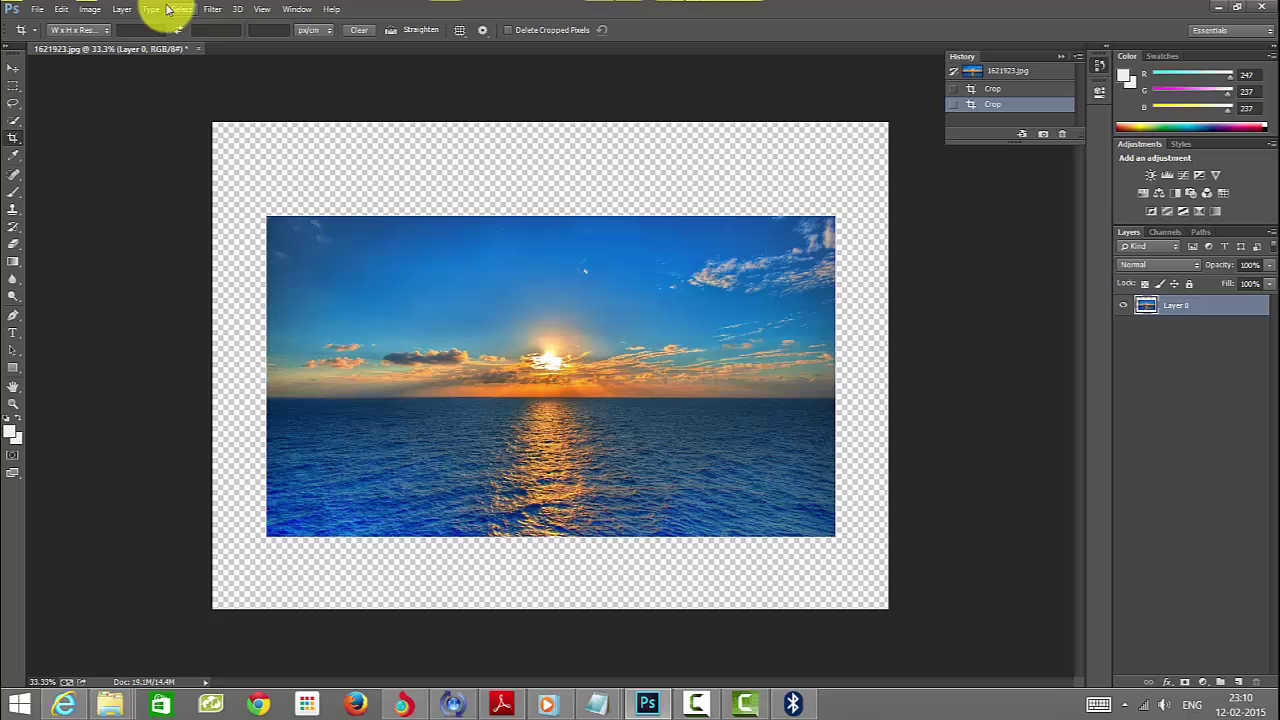
Open the New Layer dialog via Layer > New > Layer…
{"action": "left_click", "coordinate": [121, 9]}
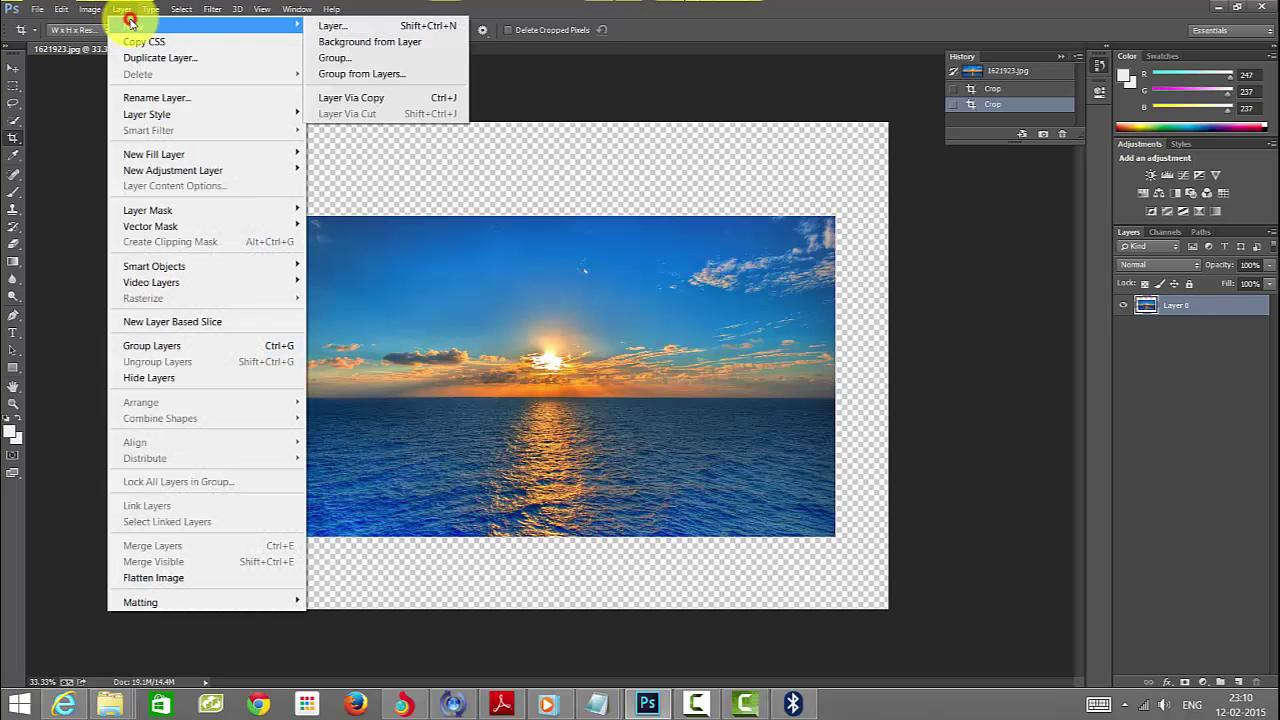
{"action": "mouse_move", "coordinate": [297, 9]}
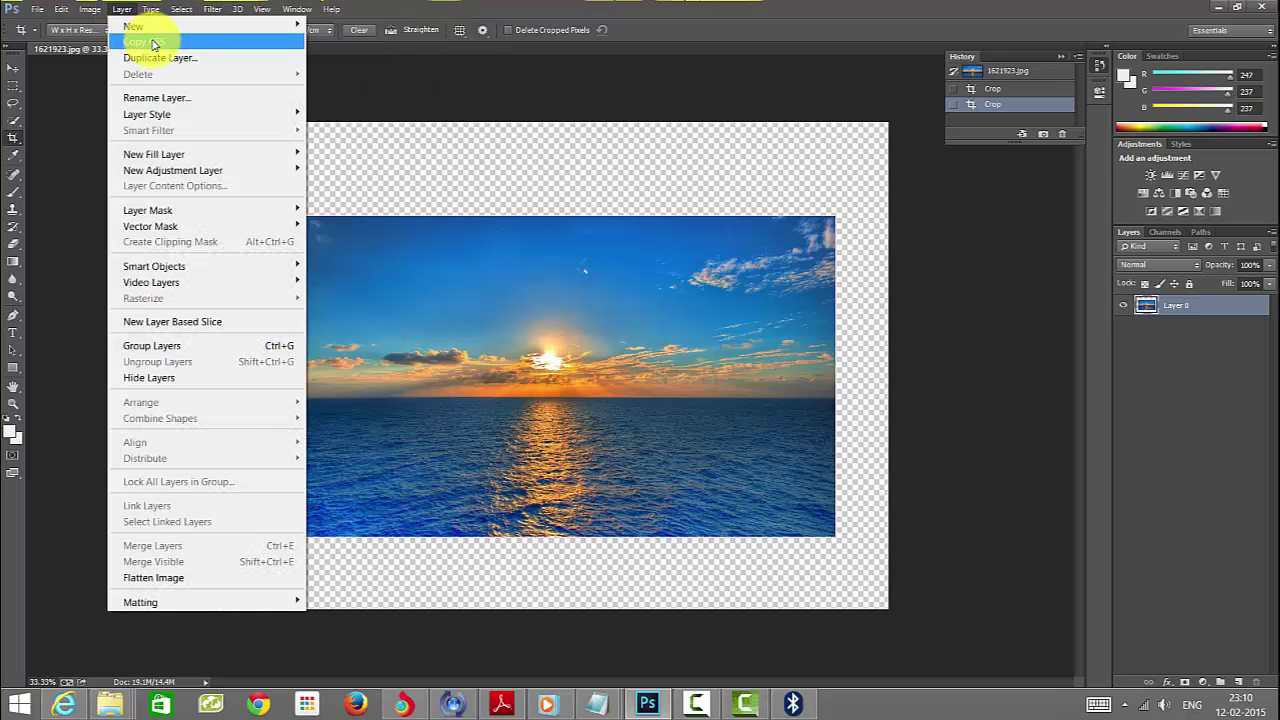
{"action": "key", "text": "Escape"}
{"action": "left_click", "coordinate": [264, 10]}
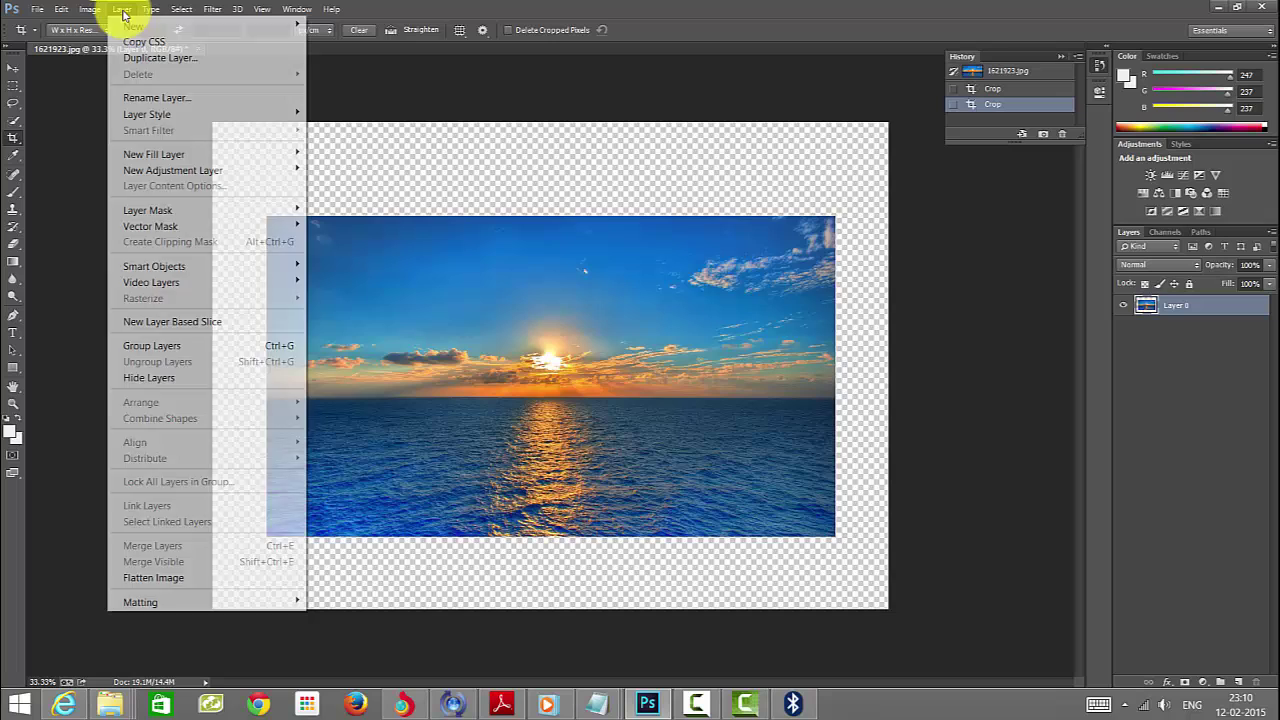
{"action": "left_click", "coordinate": [148, 28]}
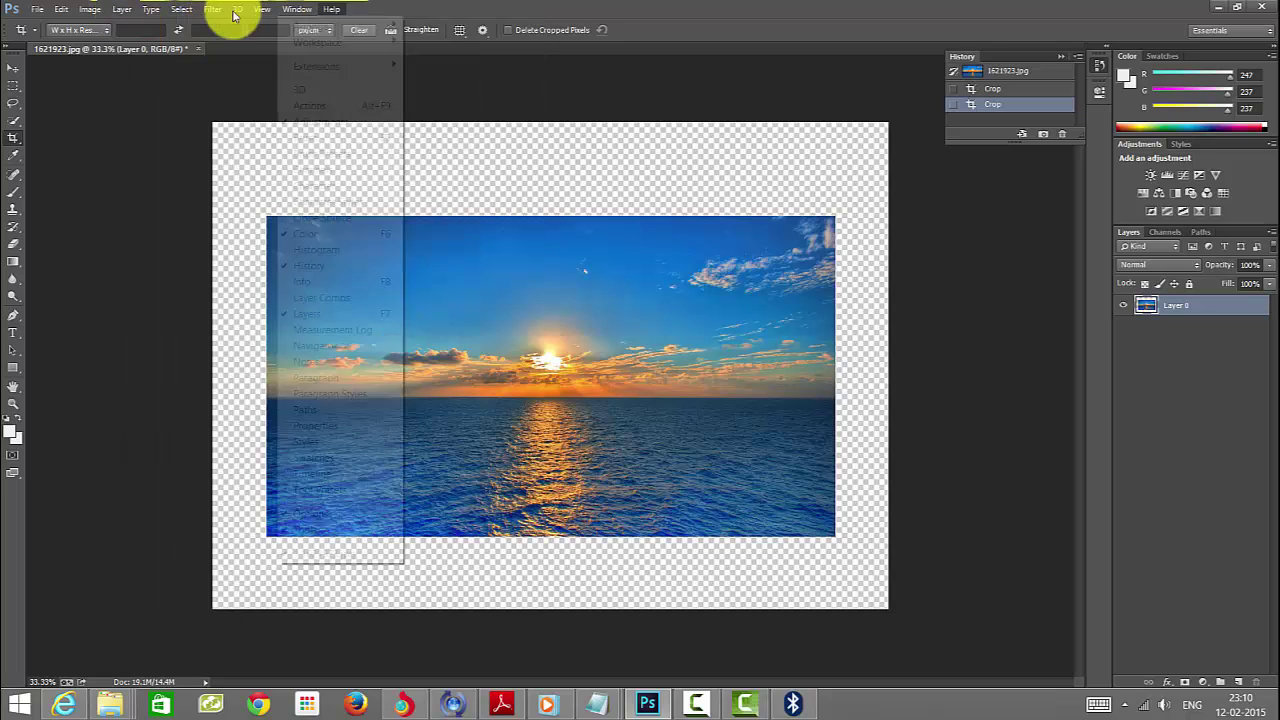
{"action": "mouse_move", "coordinate": [200, 26]}
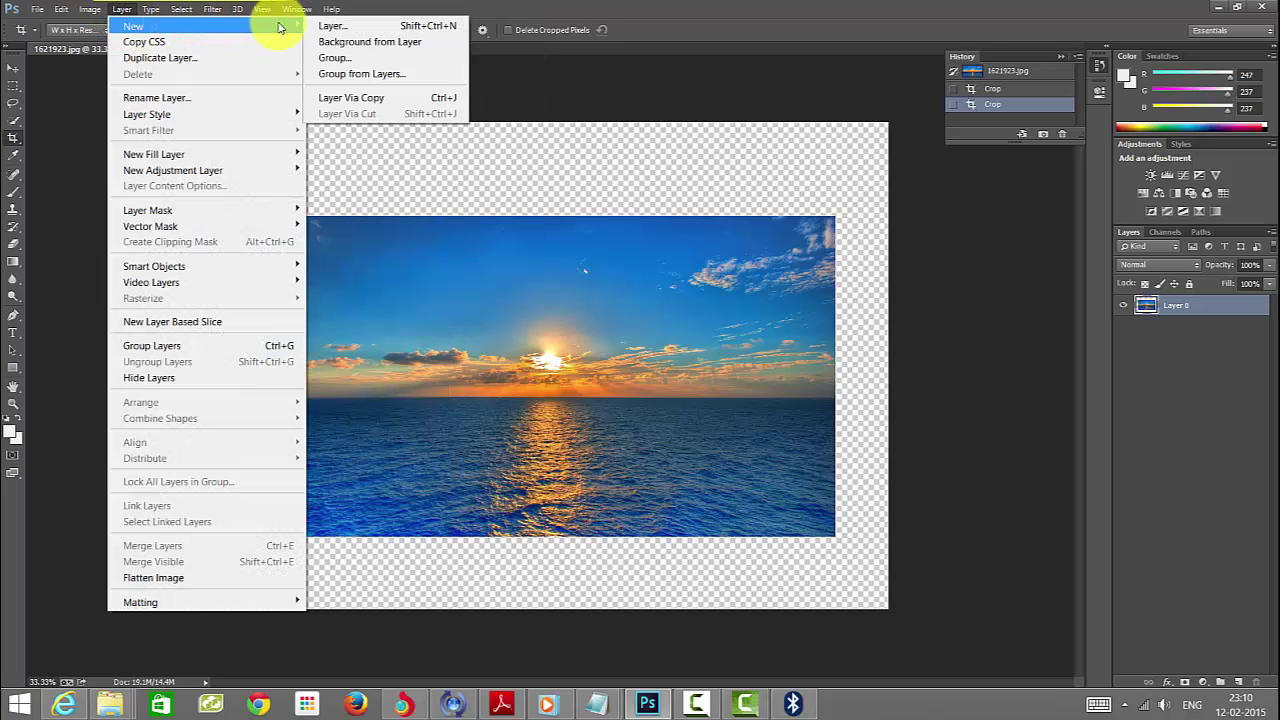
{"action": "left_click", "coordinate": [378, 27]}
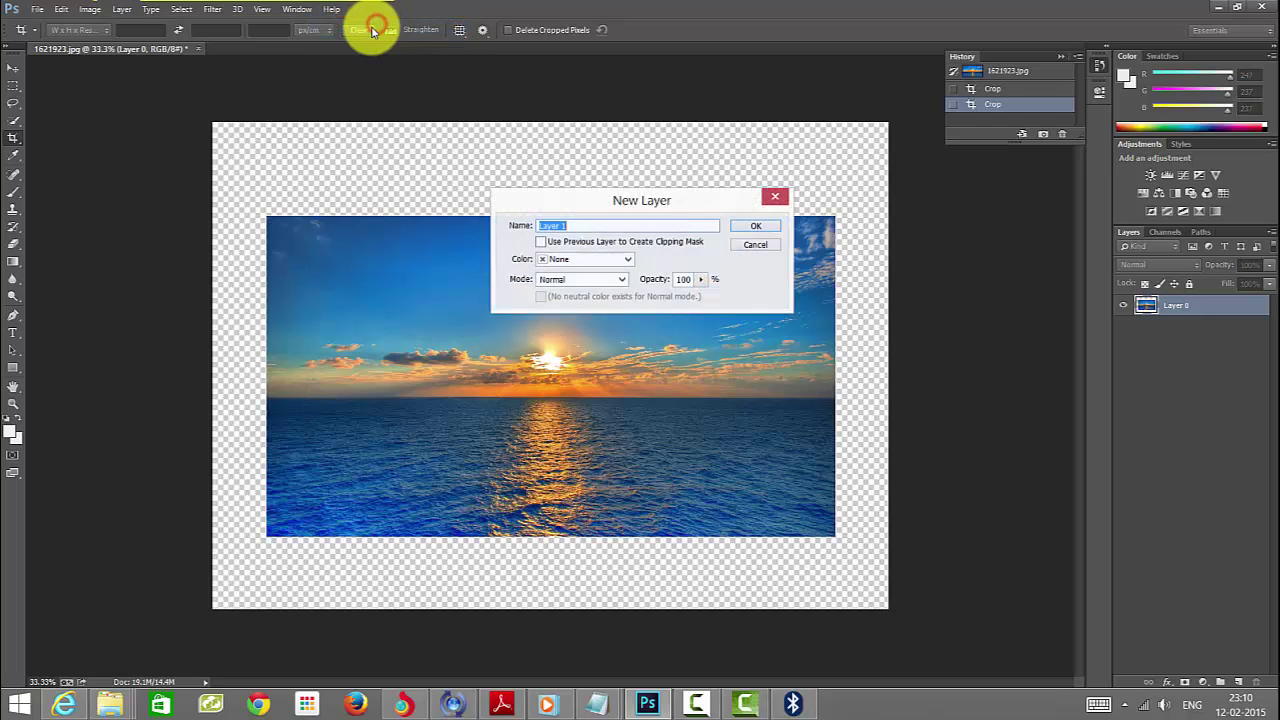
Create Layer 1, then toggle Layer 0's visibility off and back on to check it
{"action": "left_click", "coordinate": [755, 230]}
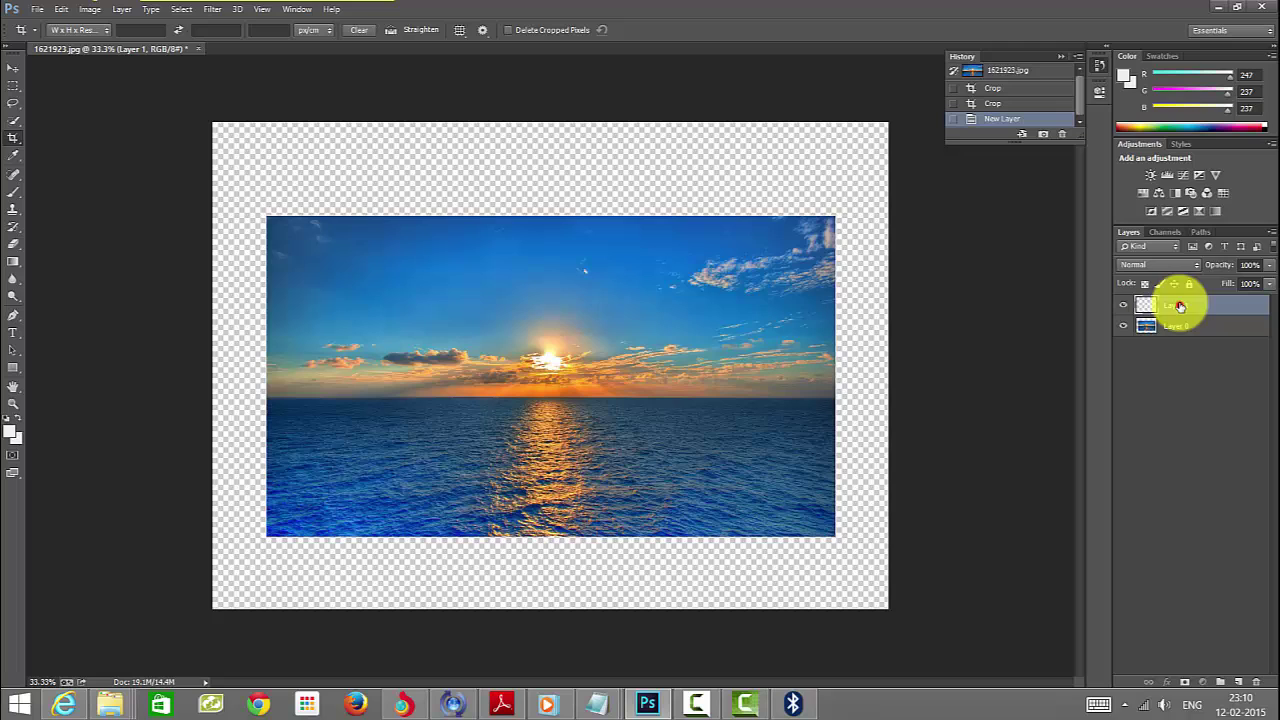
{"action": "left_click", "coordinate": [1124, 325]}
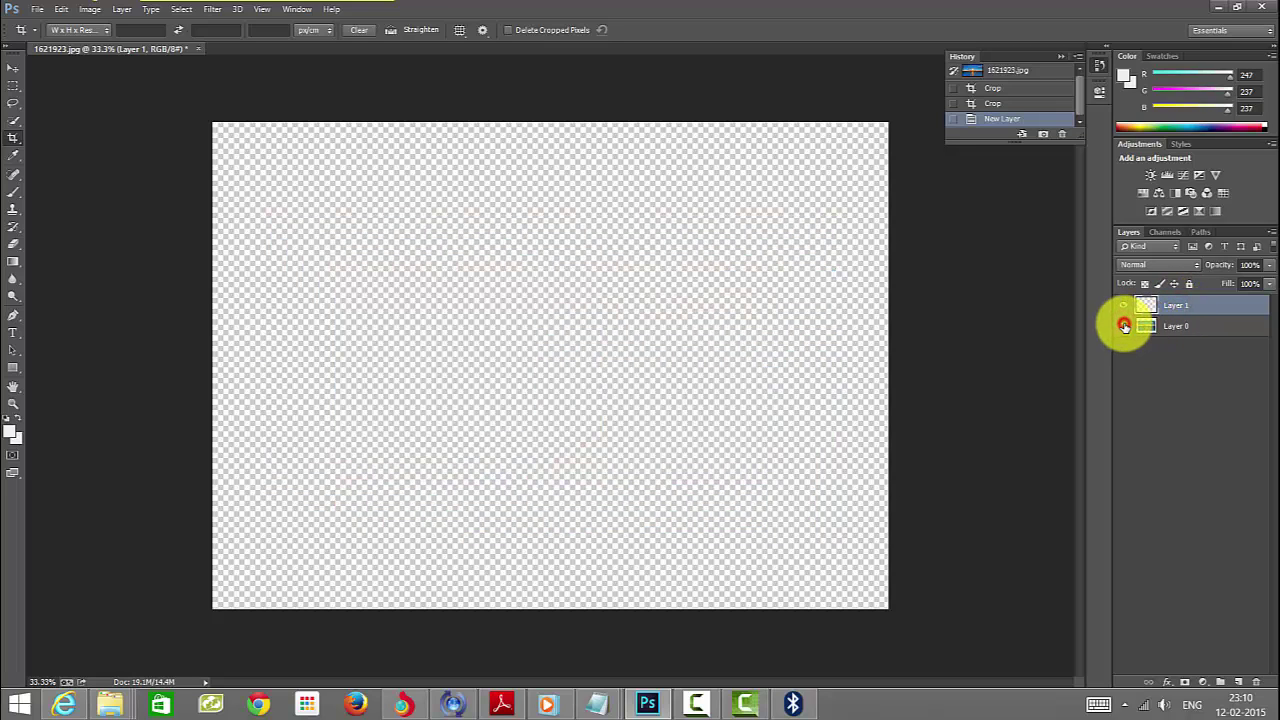
{"action": "left_click", "coordinate": [1124, 325]}
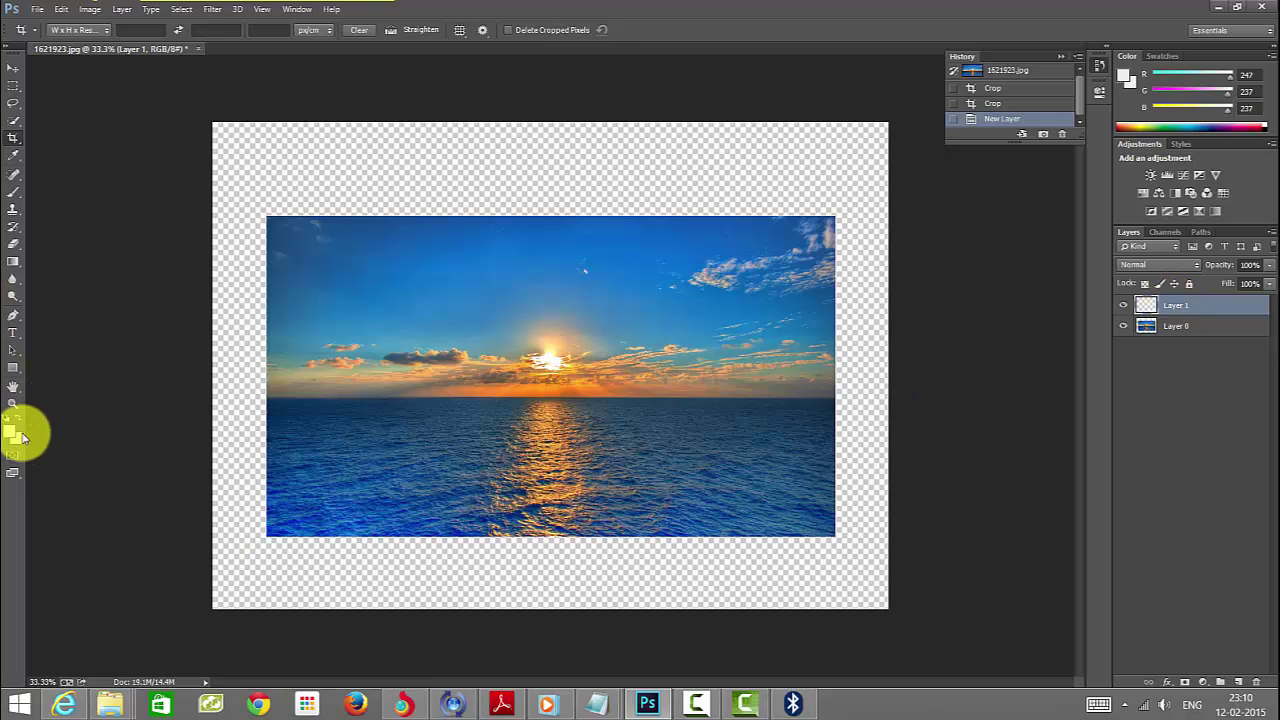
{"action": "left_click", "coordinate": [93, 9]}
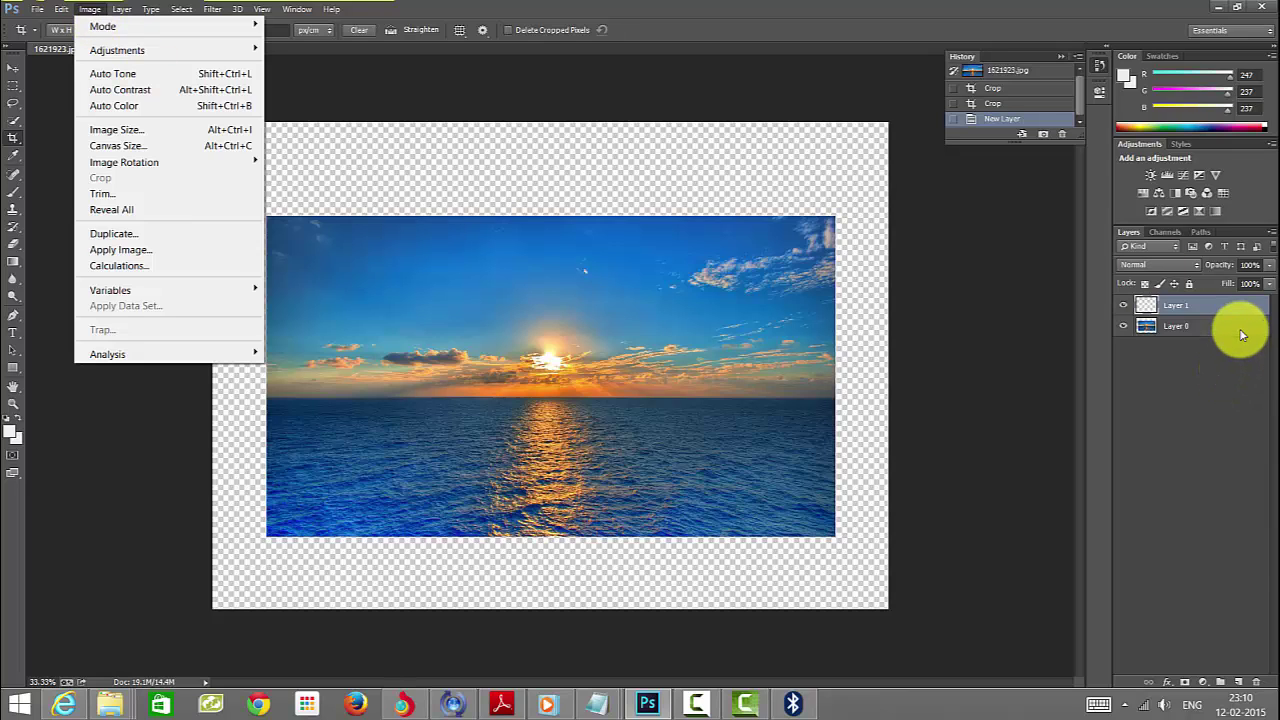
Select Layer 1 and fill it with the pale pinkish-white foreground colour via Edit > Fill
{"action": "left_click", "coordinate": [1205, 302]}
{"action": "left_click", "coordinate": [40, 12]}
{"action": "left_click", "coordinate": [79, 11]}
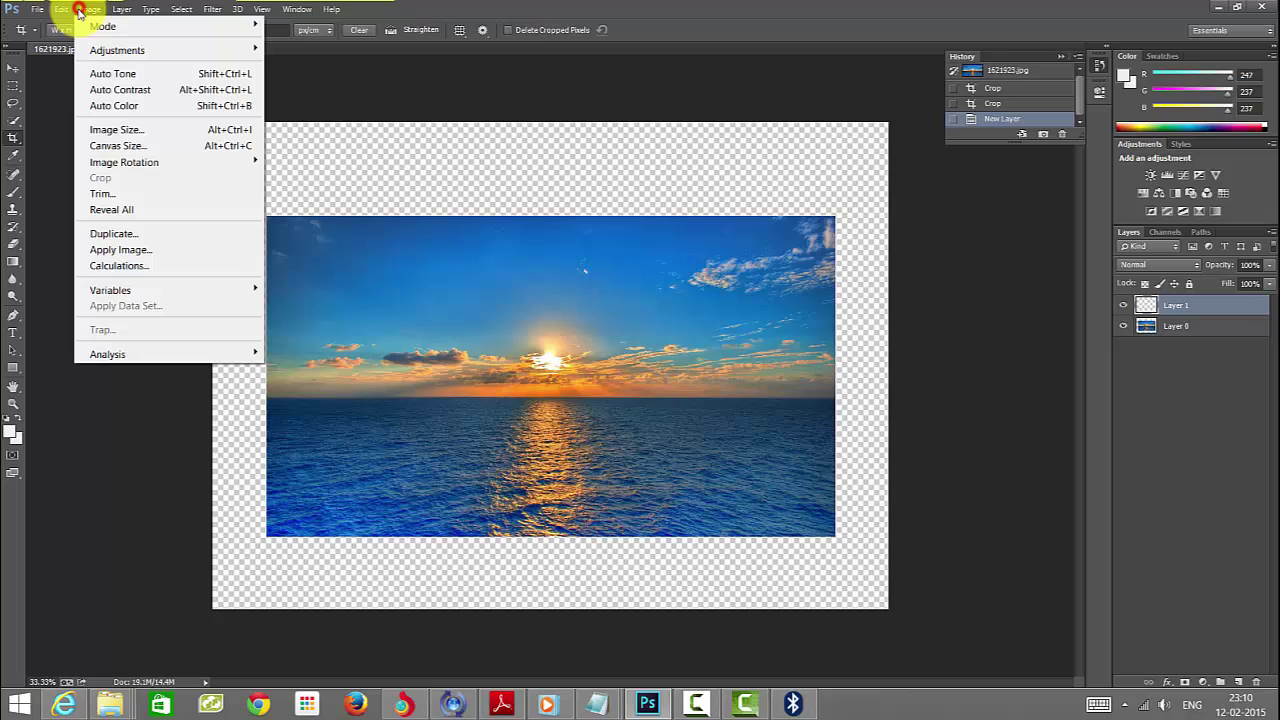
{"action": "mouse_move", "coordinate": [62, 10]}
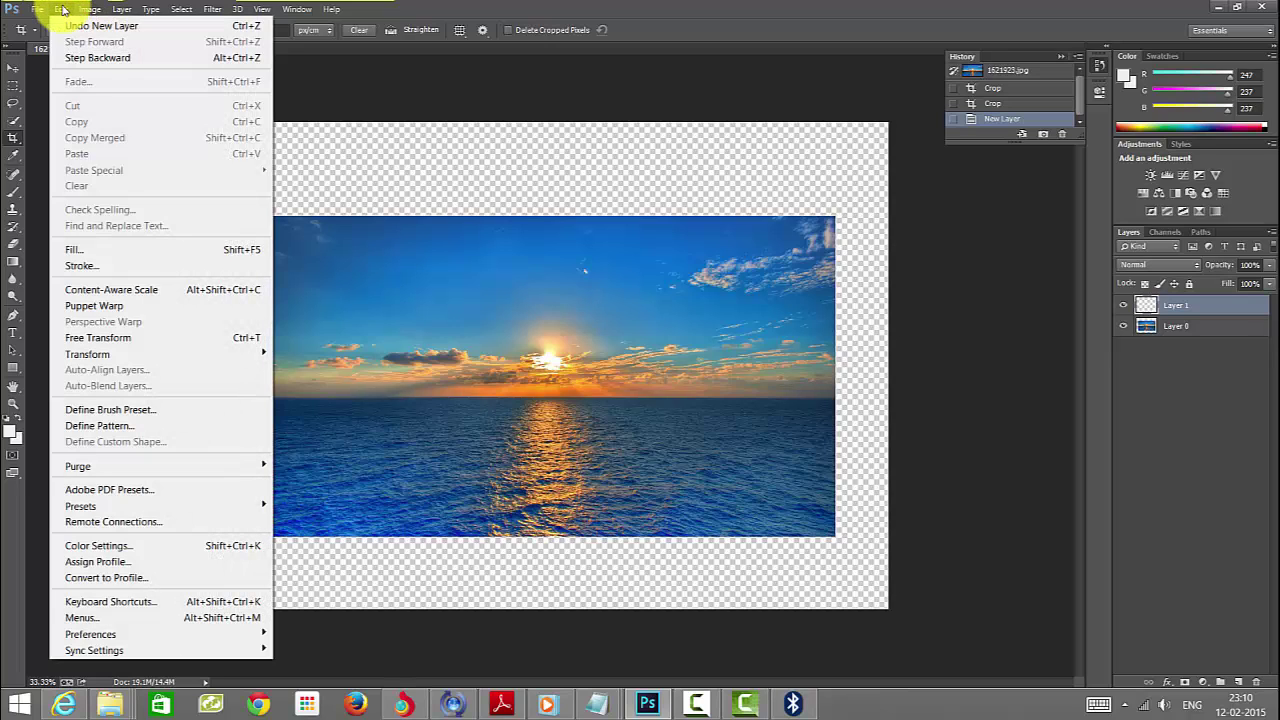
{"action": "left_click", "coordinate": [128, 251]}
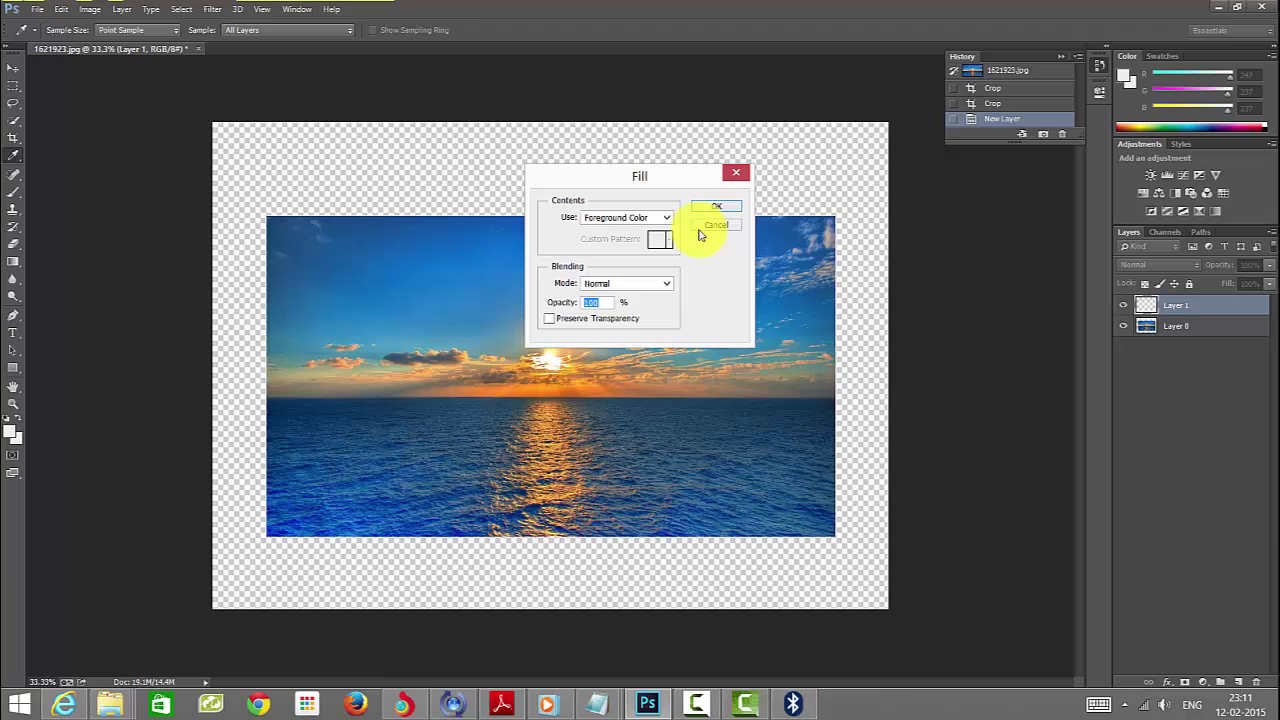
{"action": "left_click", "coordinate": [668, 217]}
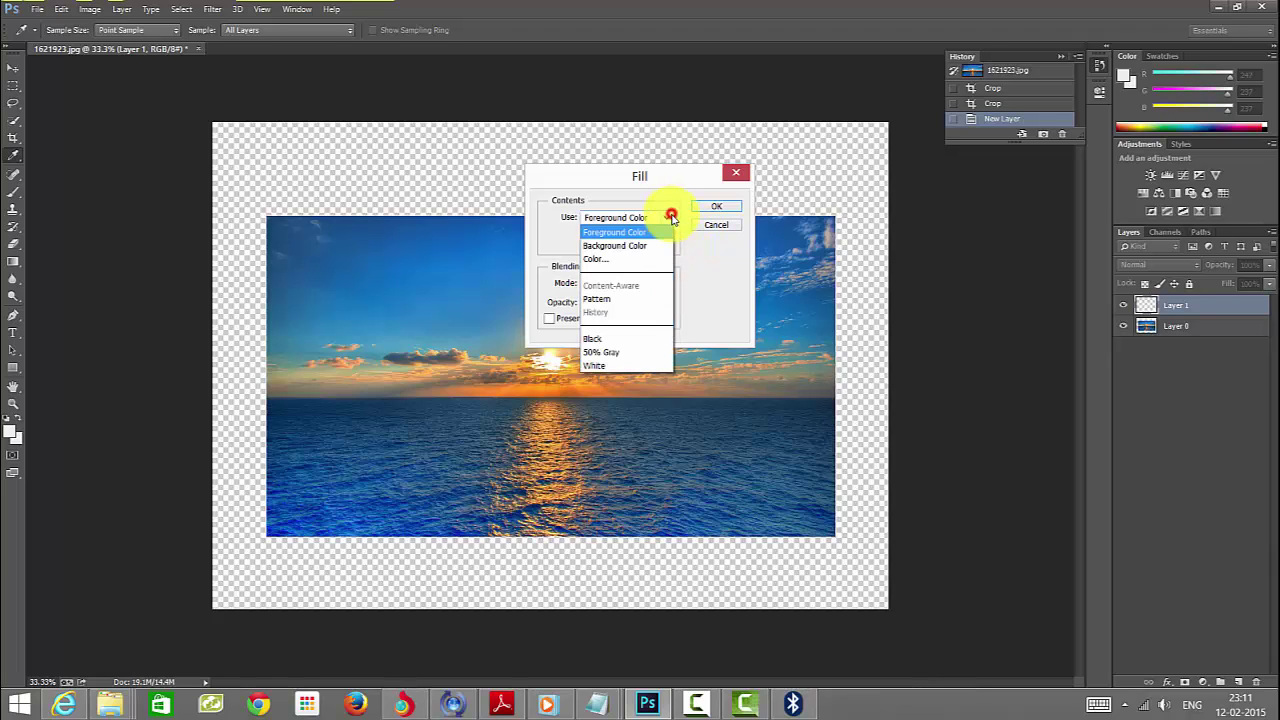
{"action": "left_click", "coordinate": [624, 234]}
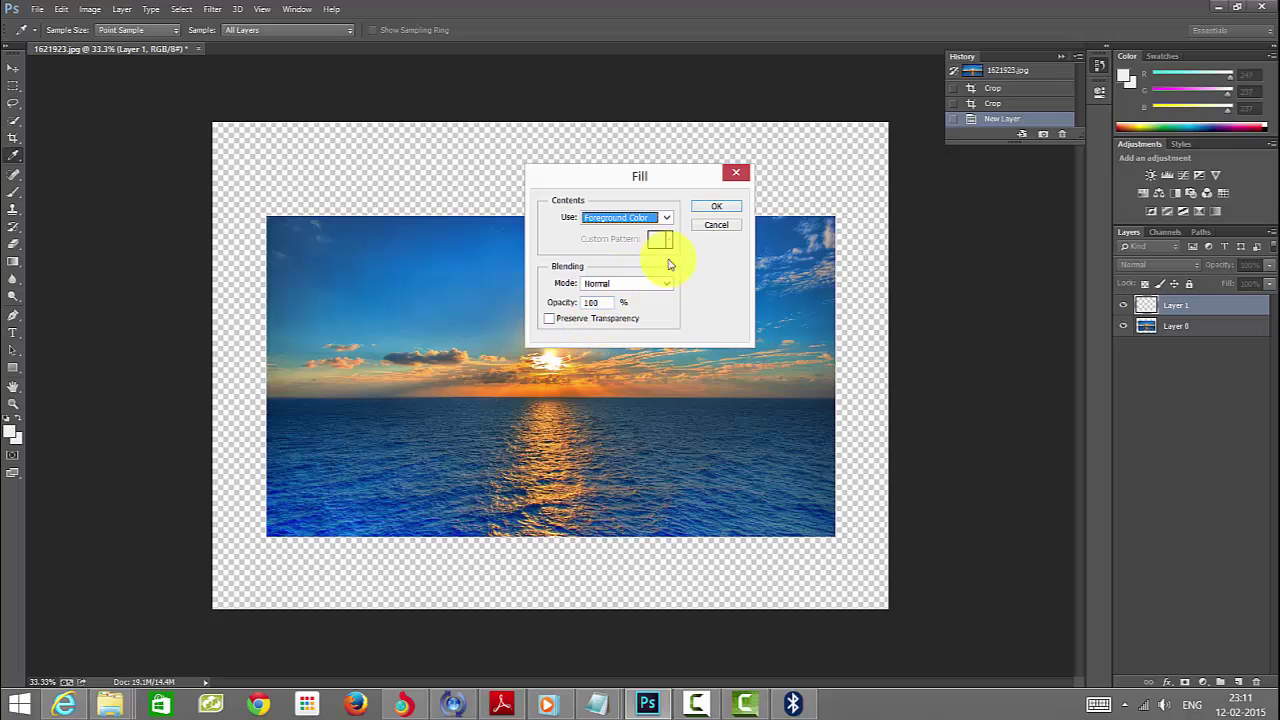
{"action": "left_click", "coordinate": [716, 210]}
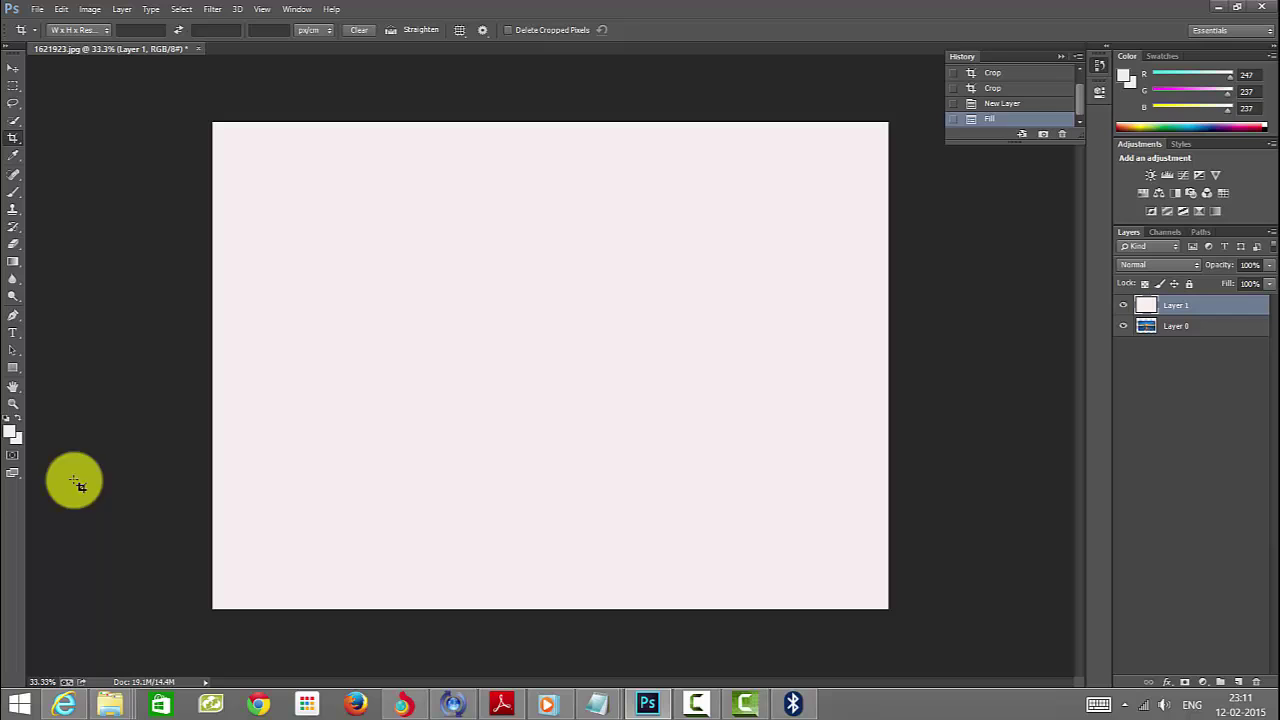
Set the background colour to red 220, 11, 11 and refill Layer 1 with the foreground colour
{"action": "left_click", "coordinate": [18, 437]}
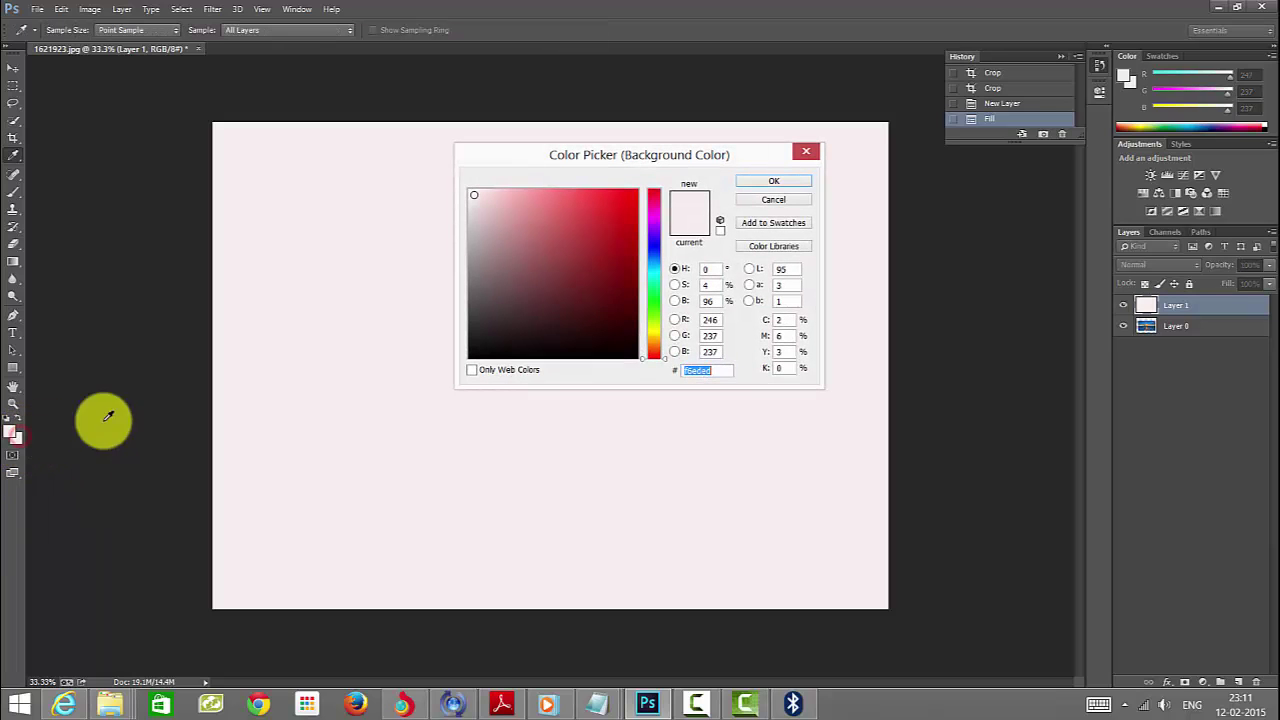
{"action": "left_click", "coordinate": [630, 212]}
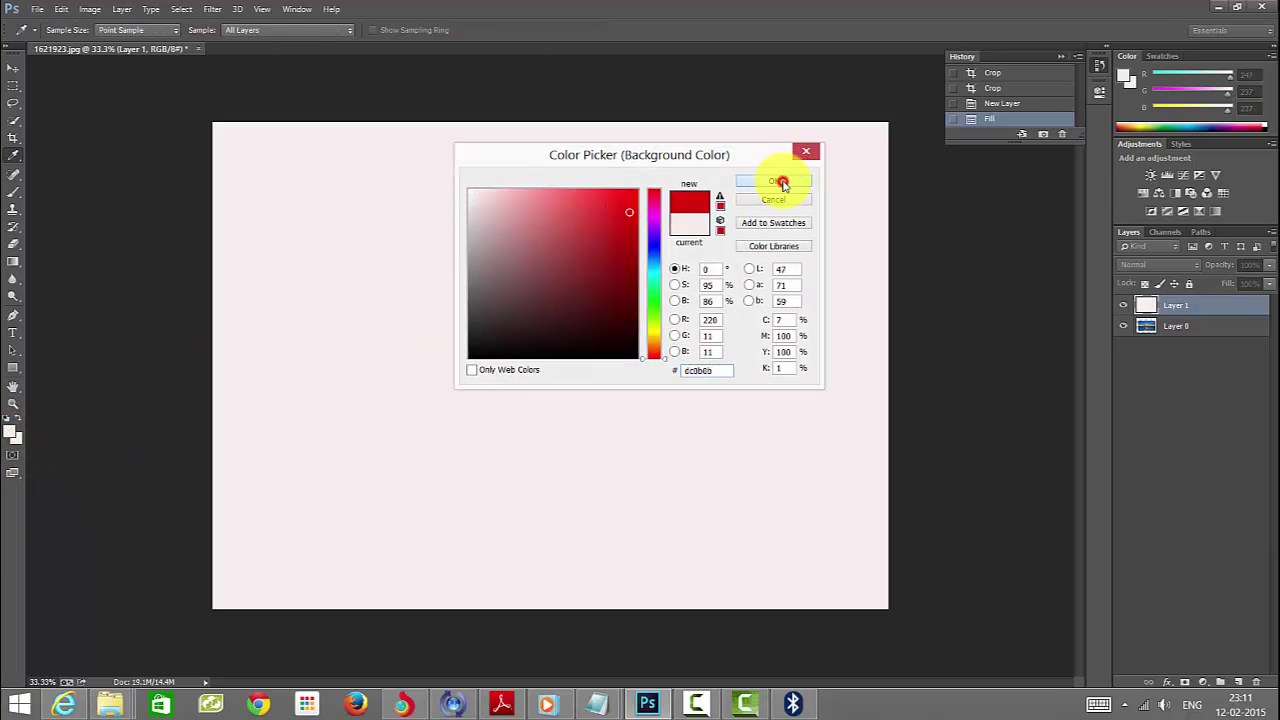
{"action": "left_click", "coordinate": [781, 181]}
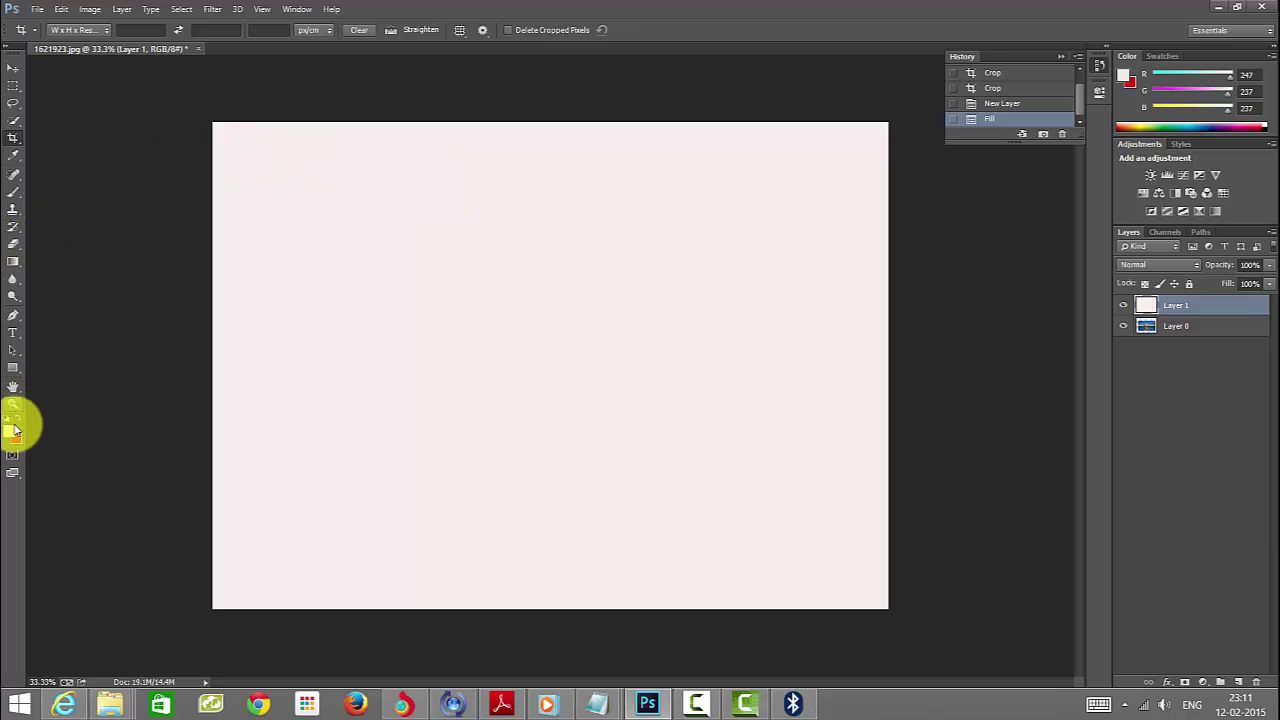
{"action": "left_click", "coordinate": [61, 9]}
{"action": "left_click", "coordinate": [62, 249]}
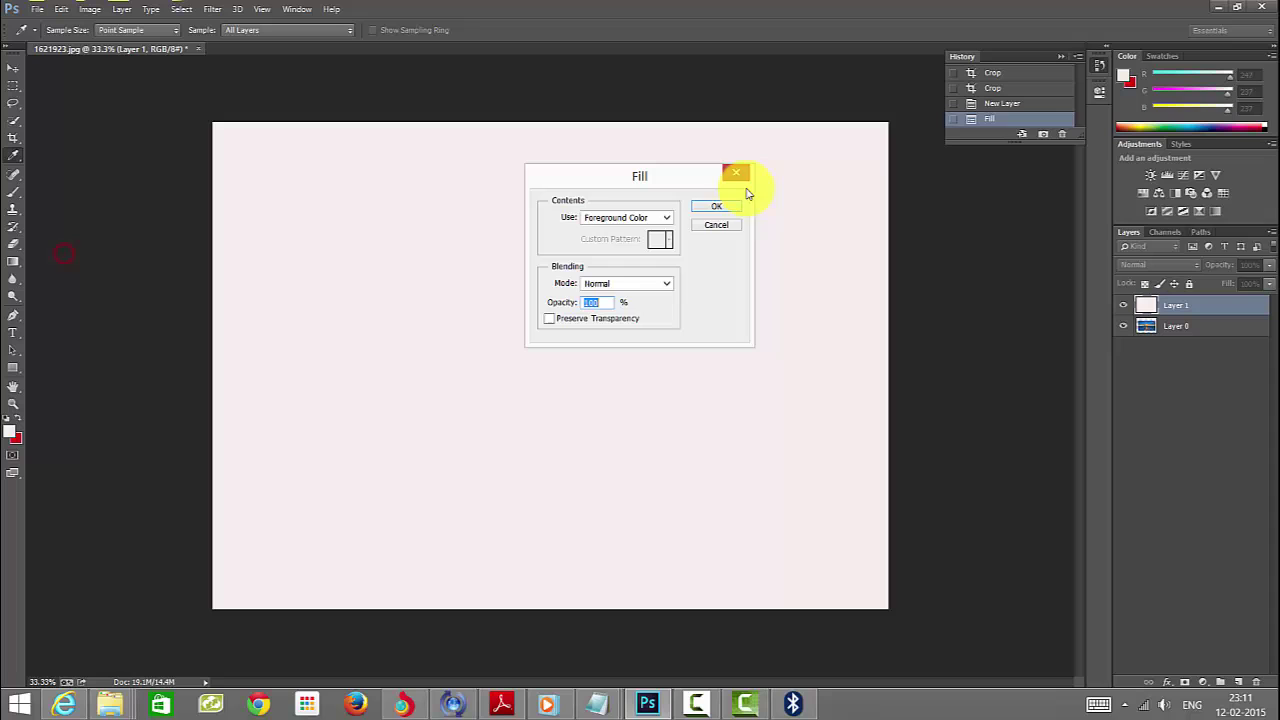
{"action": "left_click", "coordinate": [705, 207]}
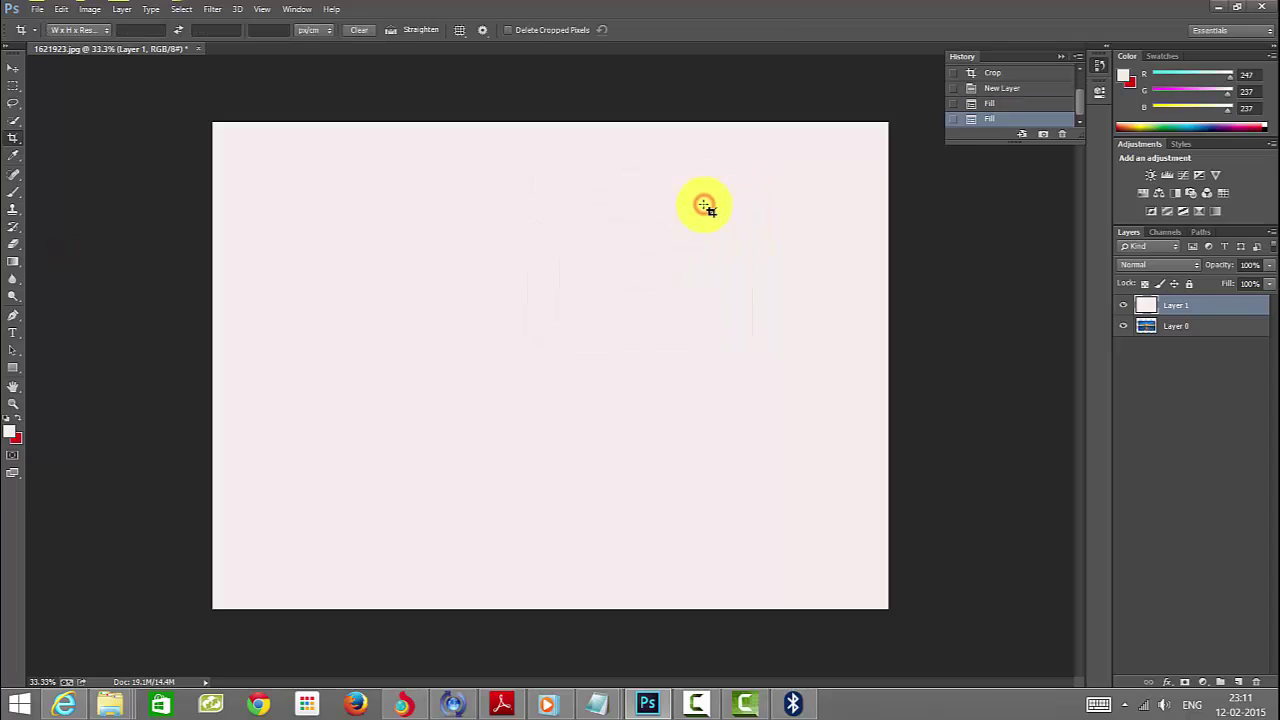
Fill Layer 1 with the red background colour using Edit > Fill, Use: Background Color
{"action": "left_click", "coordinate": [17, 432]}
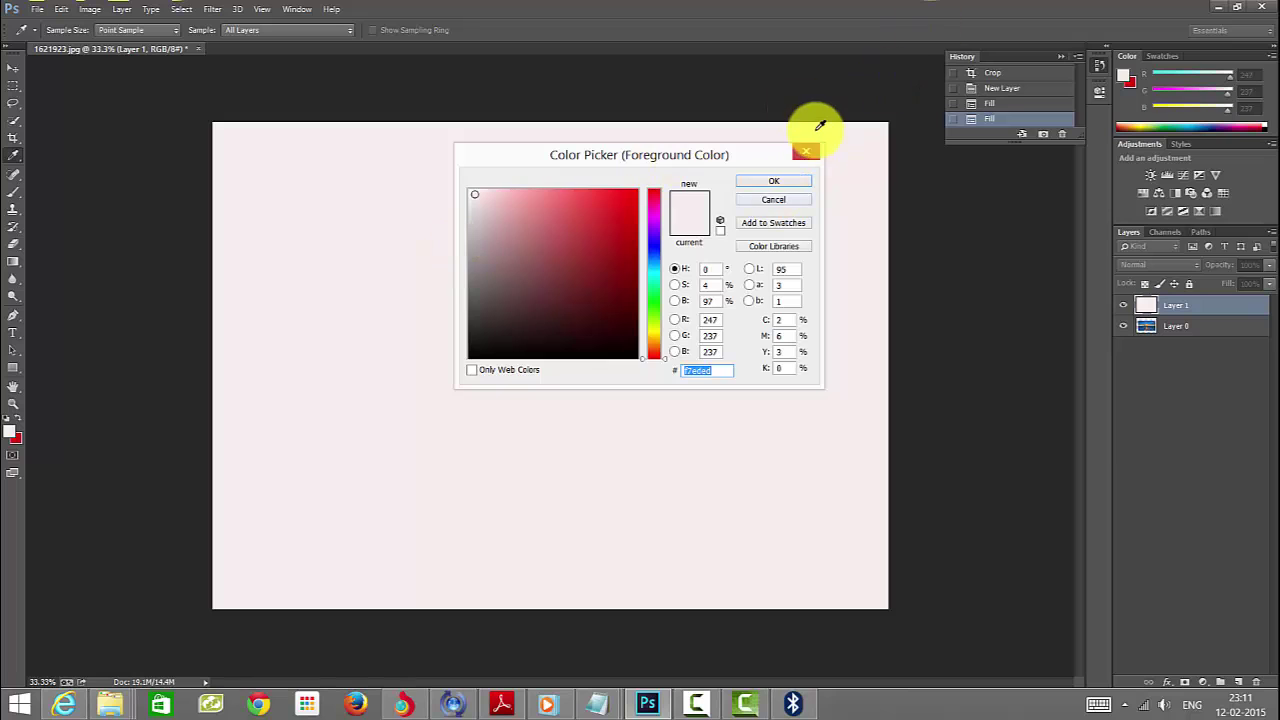
{"action": "left_click", "coordinate": [810, 151]}
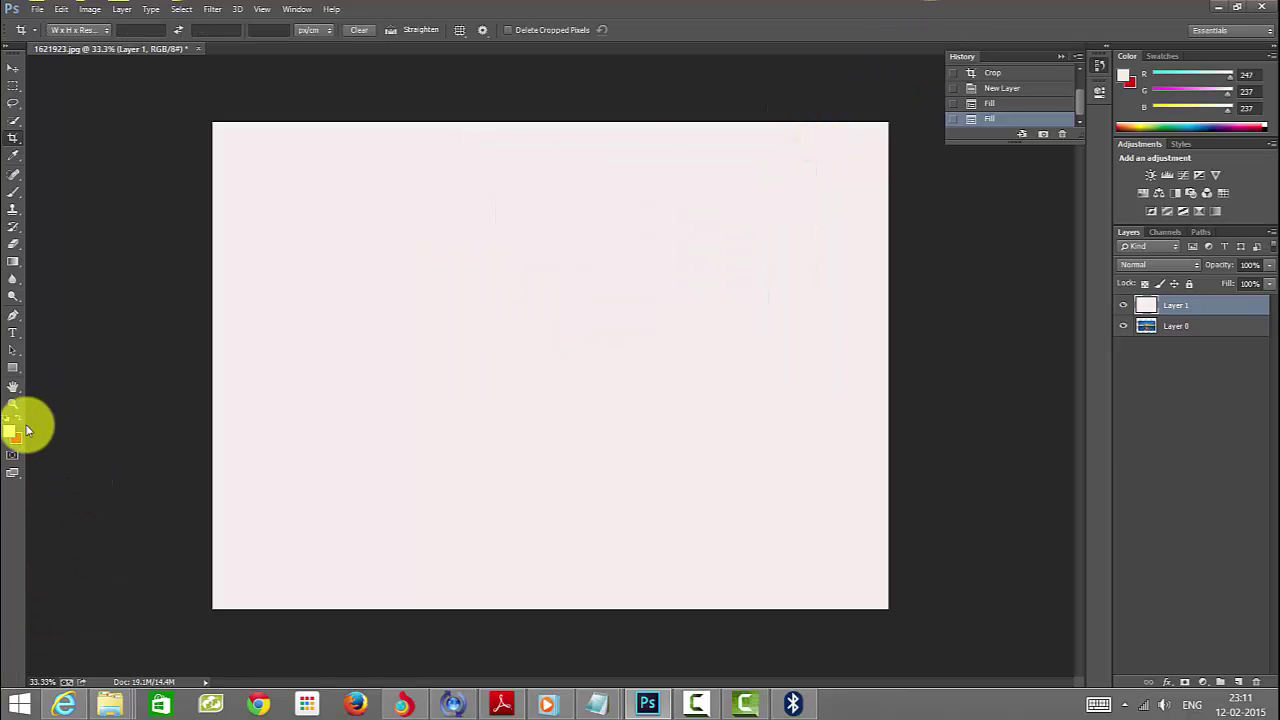
{"action": "left_click", "coordinate": [61, 9]}
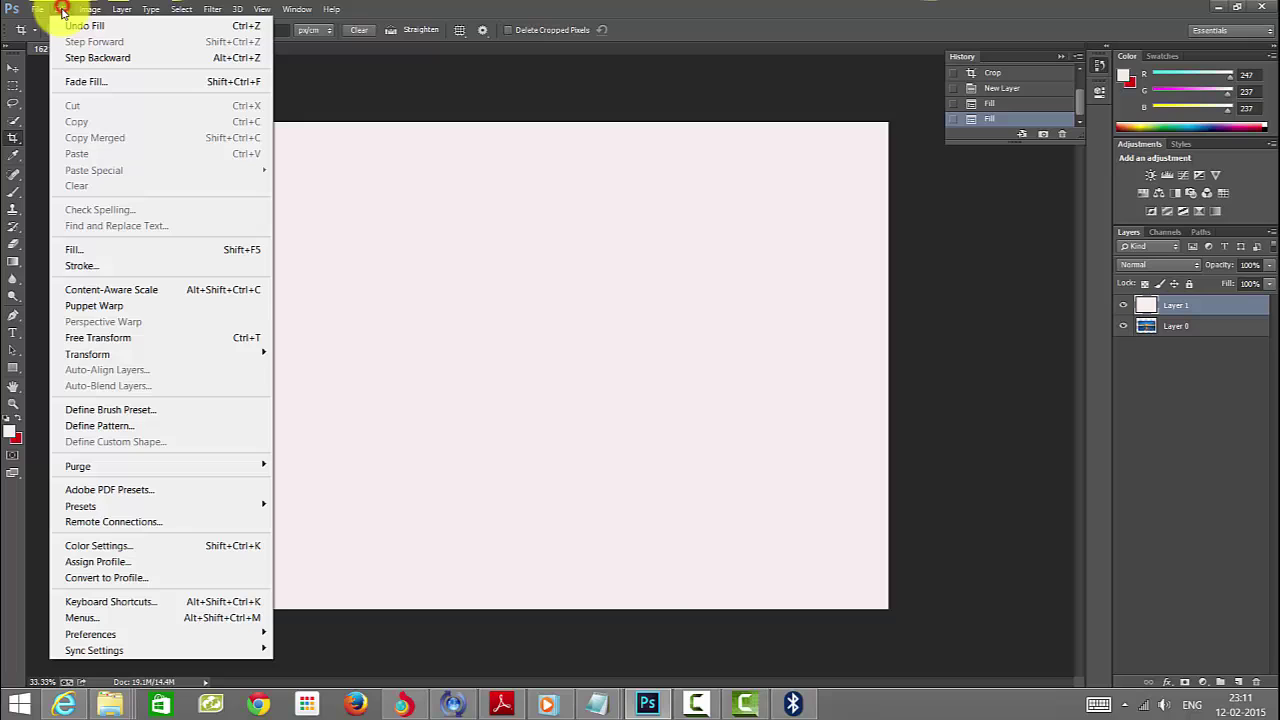
{"action": "left_click", "coordinate": [110, 249]}
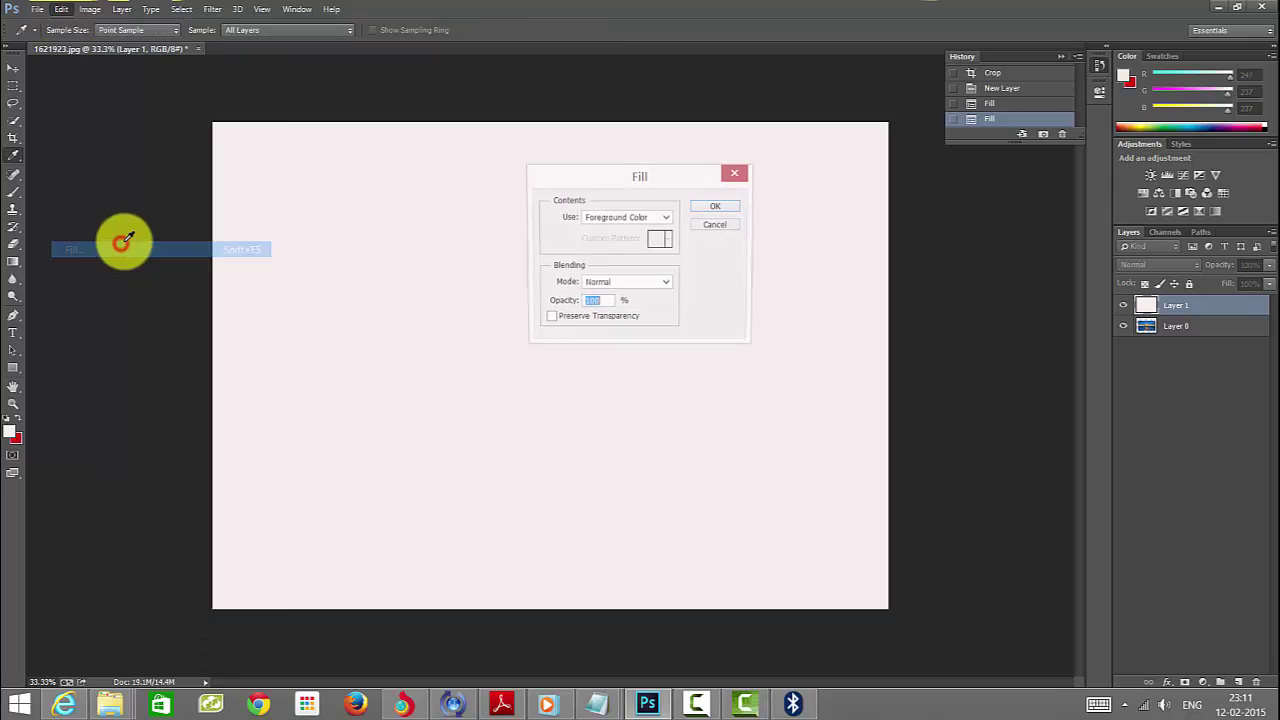
{"action": "left_click", "coordinate": [634, 218]}
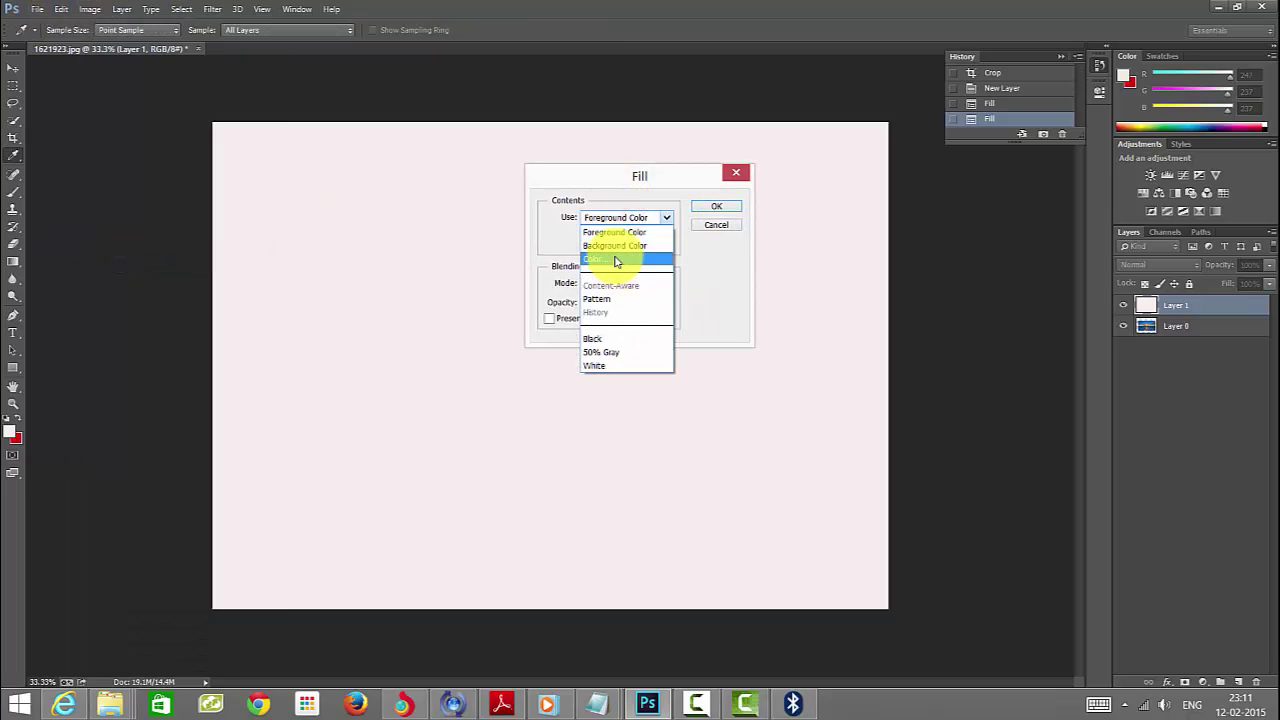
{"action": "left_click", "coordinate": [612, 245]}
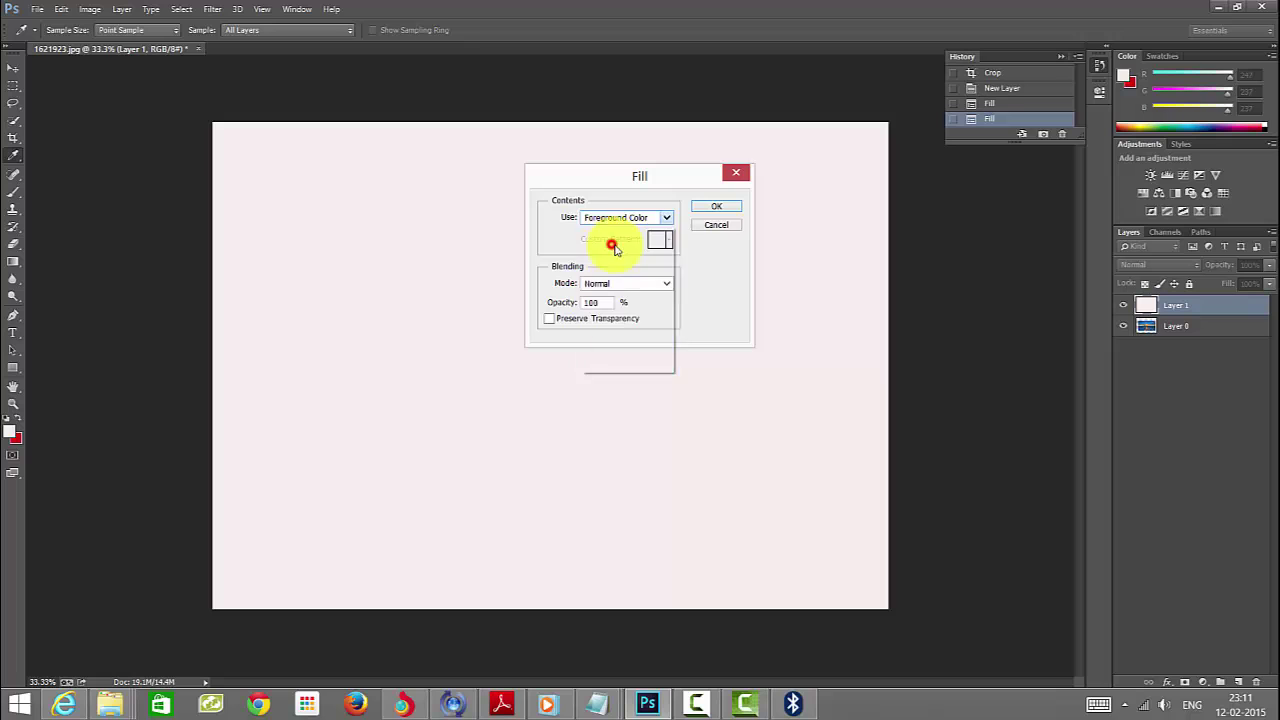
{"action": "left_click", "coordinate": [720, 208]}
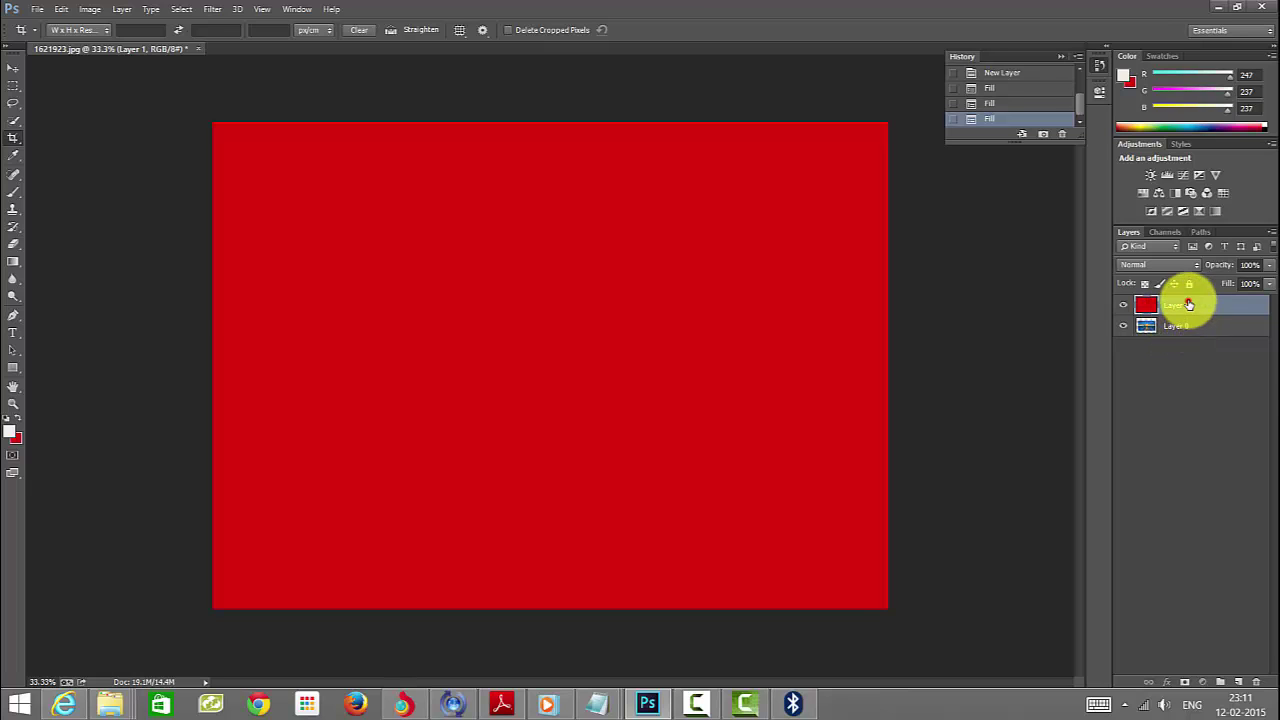
Move the red Layer 1 beneath the photo's Layer 0 in the Layers panel
{"action": "left_click_drag", "start_coordinate": [1188, 304], "coordinate": [1191, 349]}
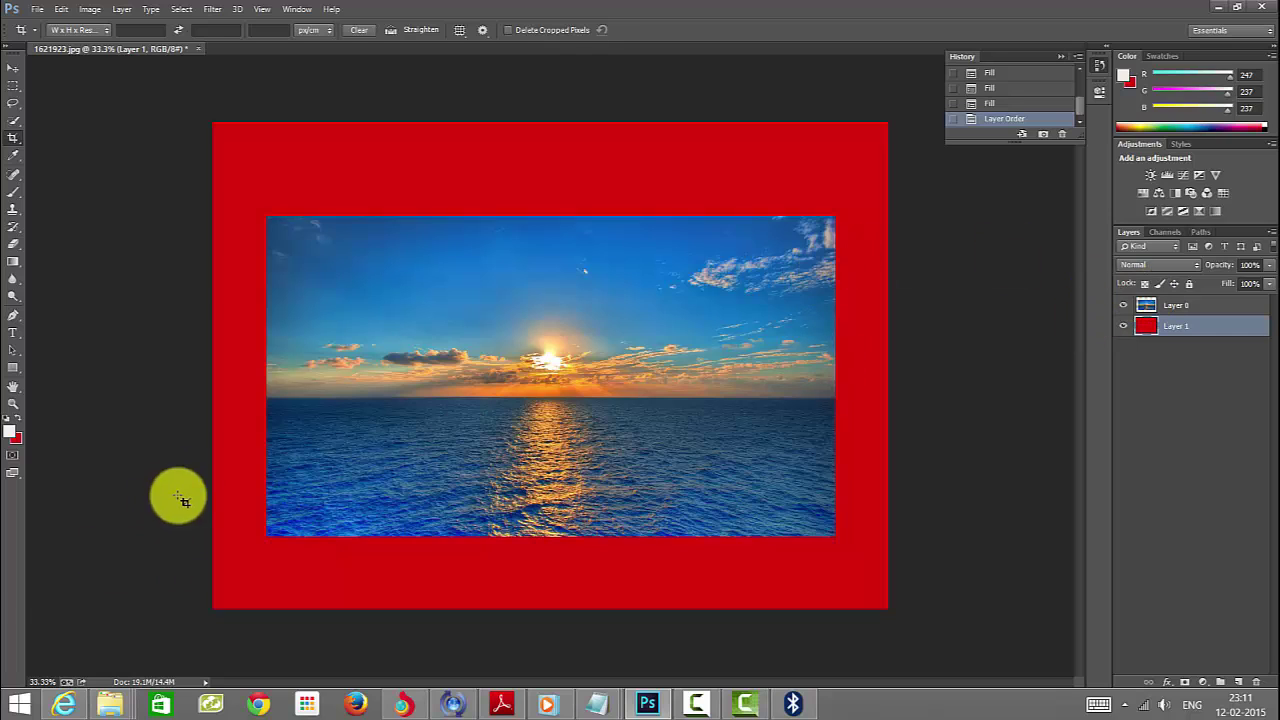
Set the background colour to near-white #f2eded and refill Layer 1 with it
{"action": "left_click", "coordinate": [15, 440]}
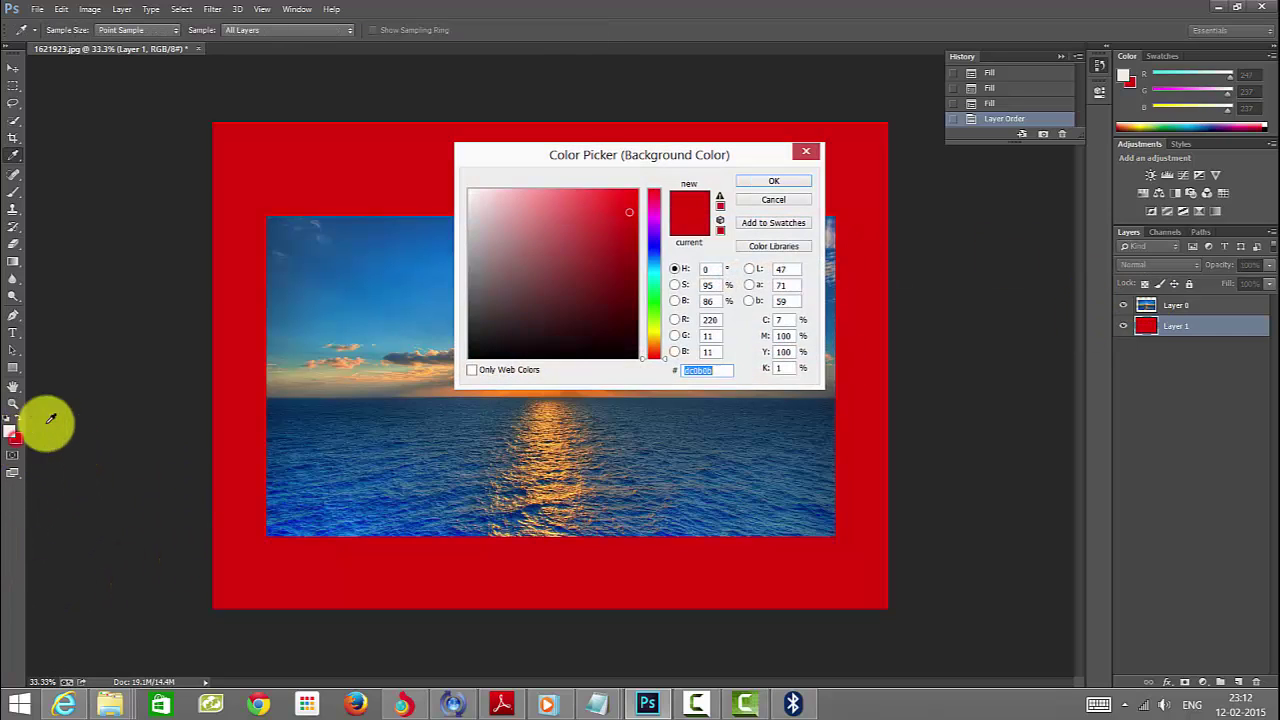
{"action": "left_click", "coordinate": [471, 197]}
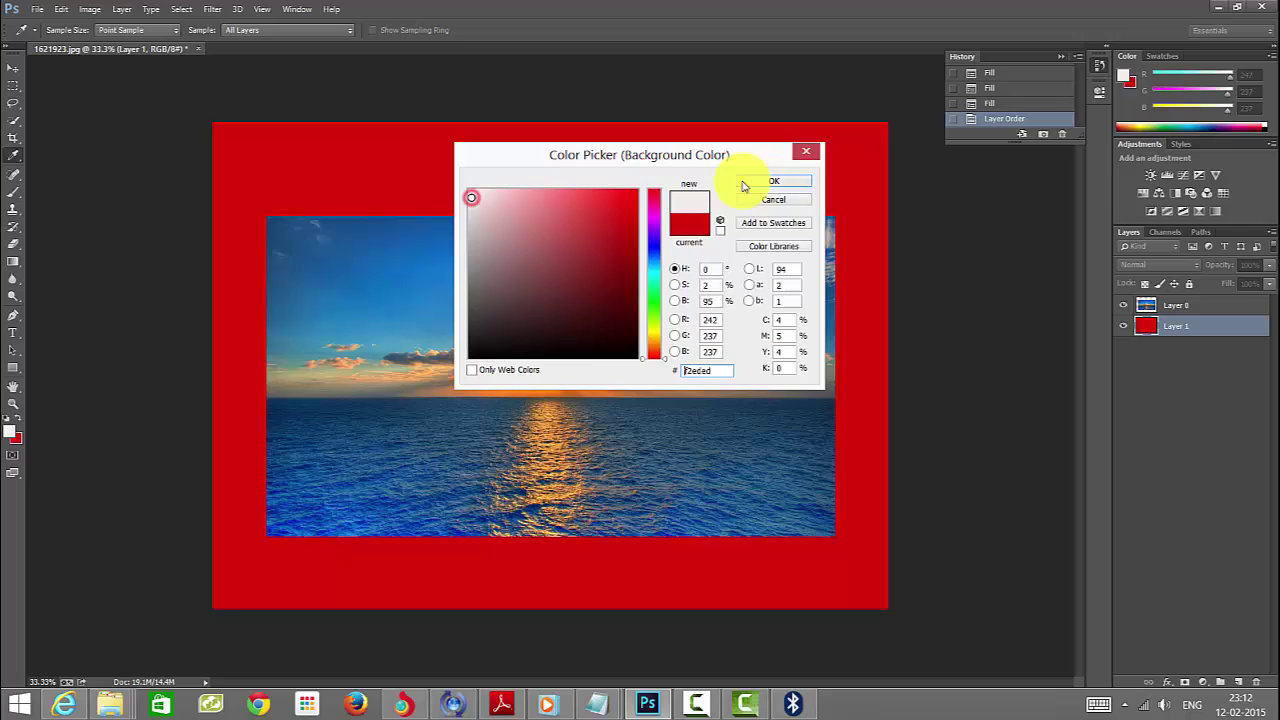
{"action": "left_click", "coordinate": [783, 180]}
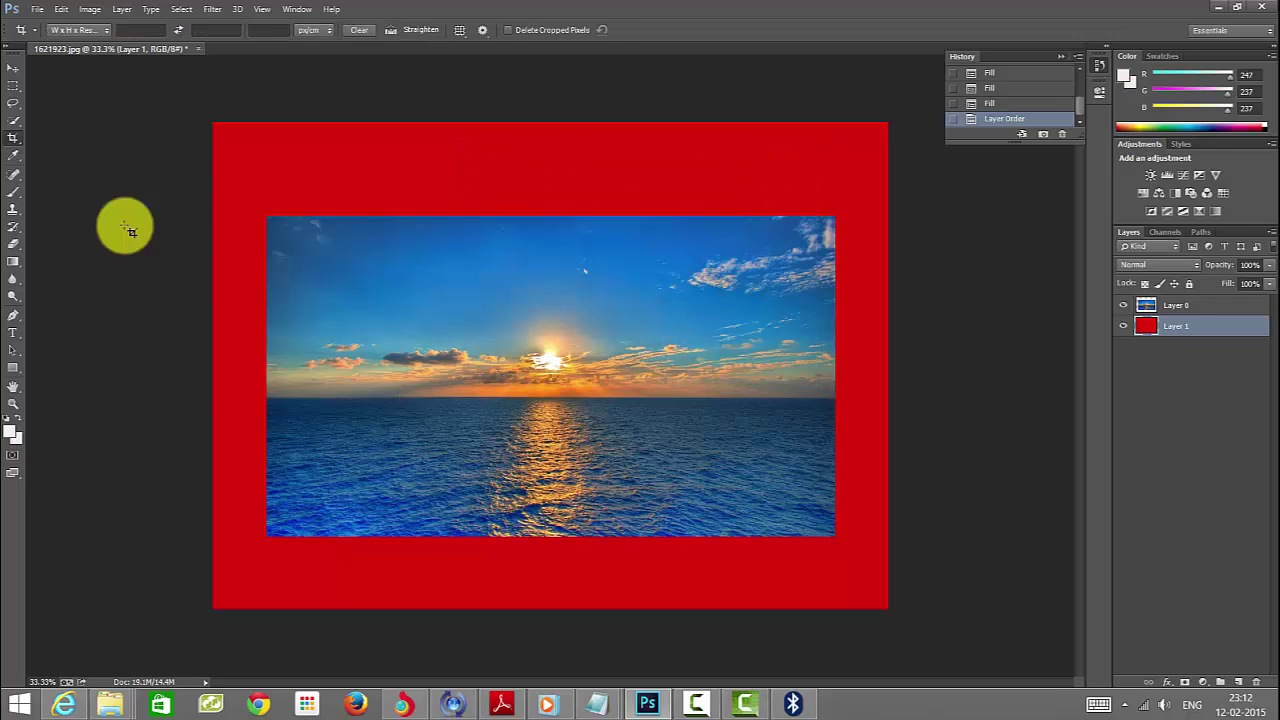
{"action": "left_click", "coordinate": [62, 10]}
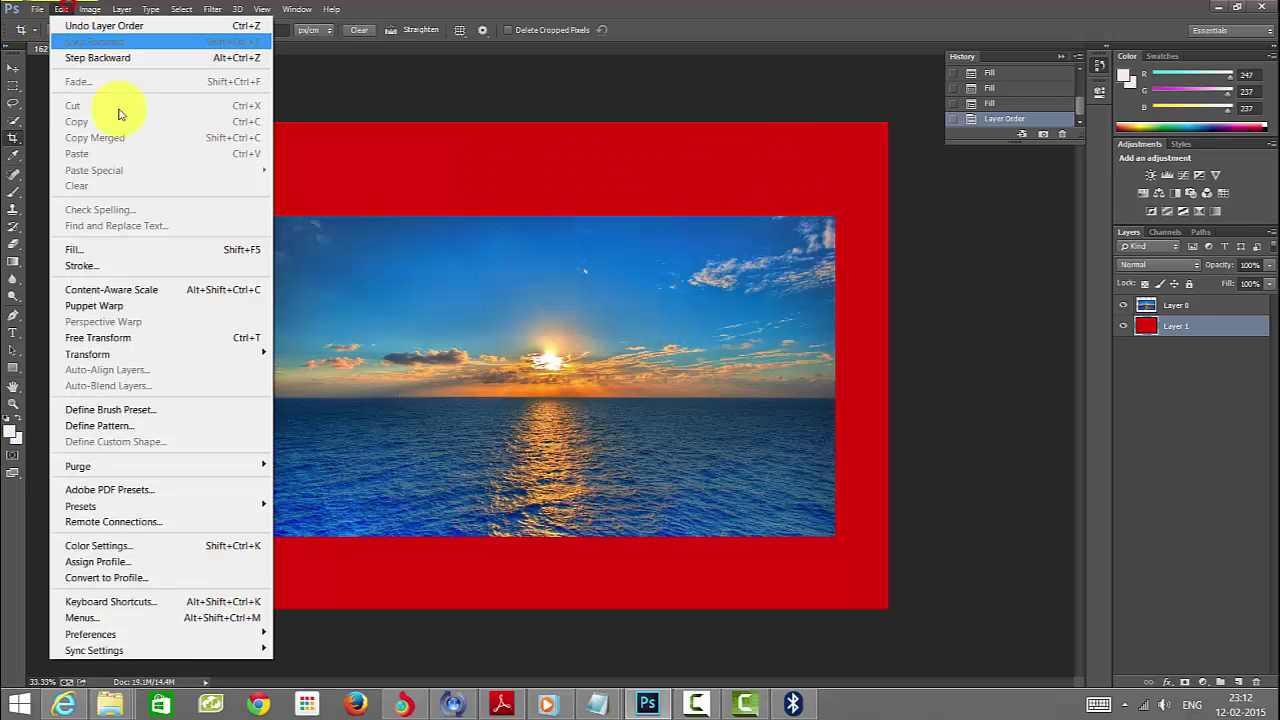
{"action": "left_click", "coordinate": [175, 250]}
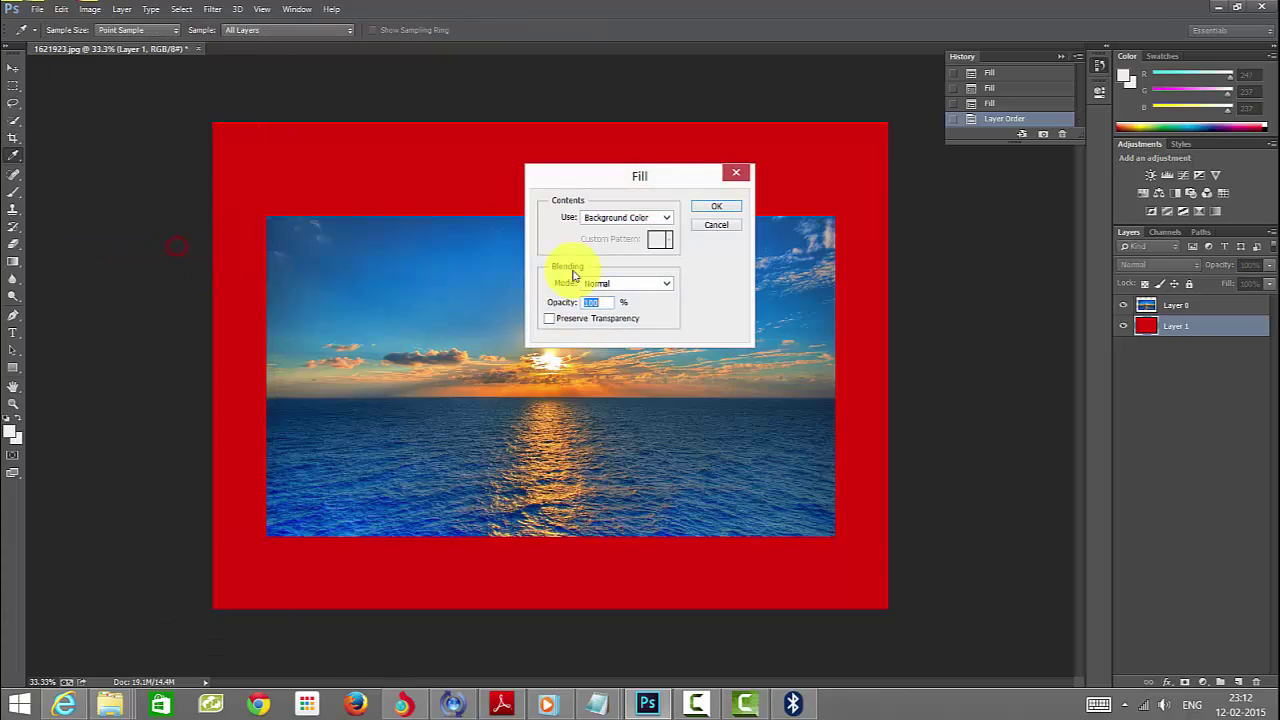
{"action": "left_click", "coordinate": [692, 206]}
{"action": "key", "text": "c"}
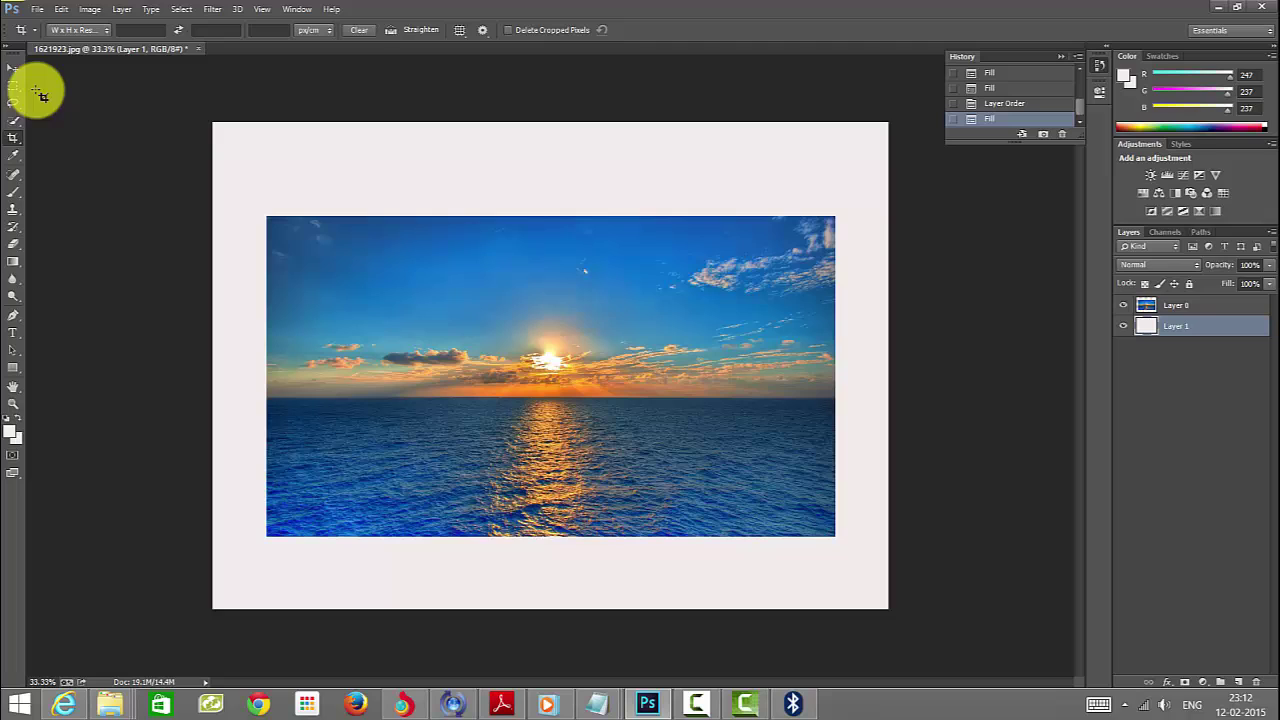
With the Move tool, undo the accidental frame-layer shift, then nudge Layer 0's photo to centre it
{"action": "left_click", "coordinate": [14, 68]}
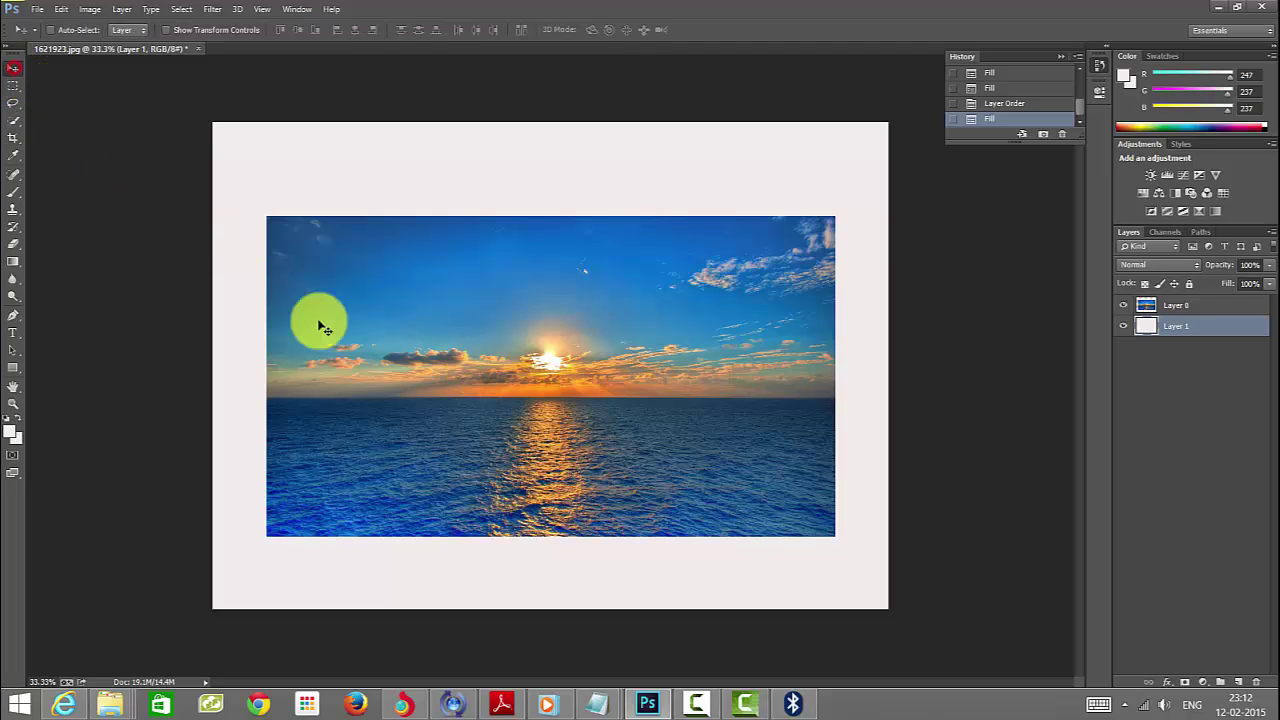
{"action": "left_click_drag", "start_coordinate": [416, 314], "coordinate": [437, 294]}
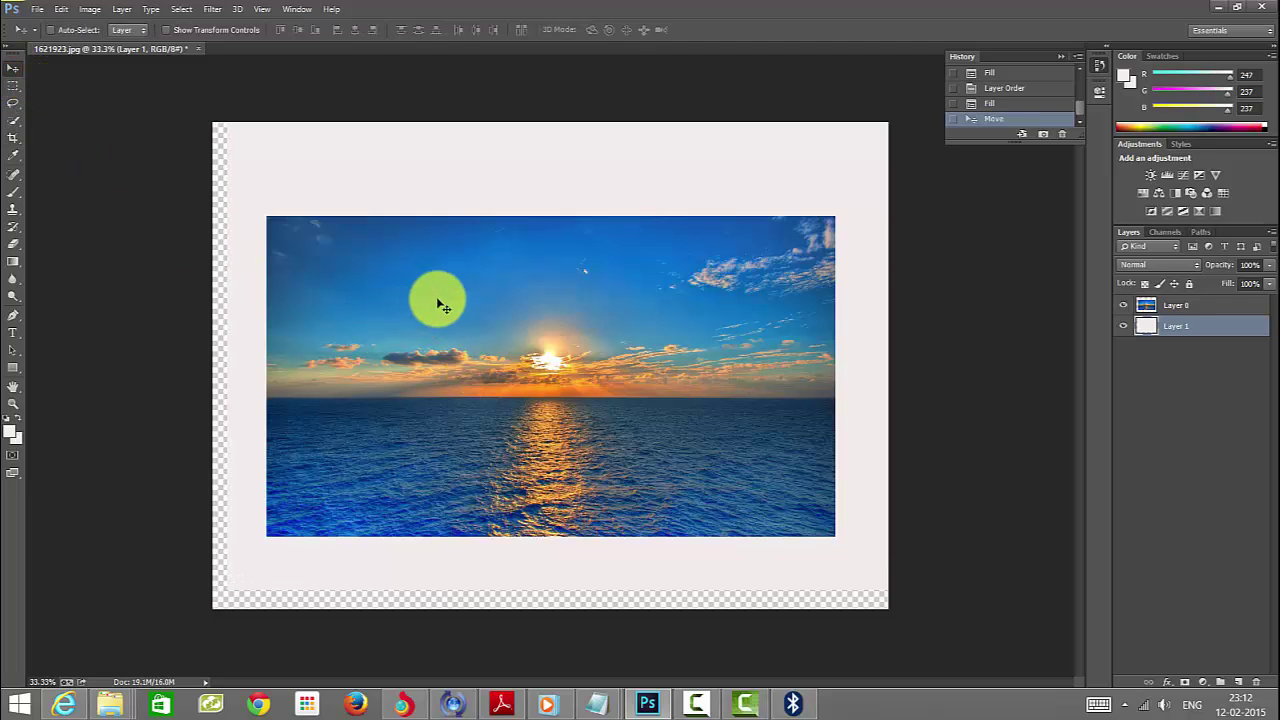
{"action": "key", "text": "ctrl+z"}
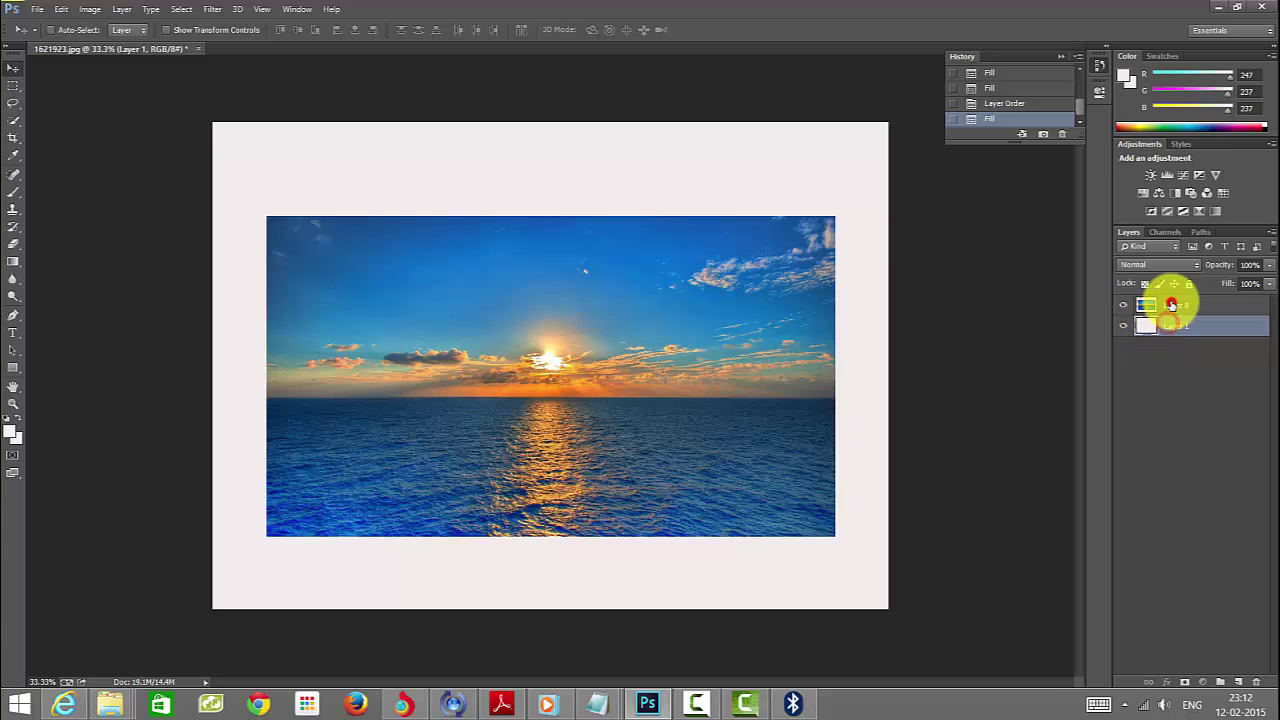
{"action": "left_click", "coordinate": [1171, 305]}
{"action": "mouse_move", "coordinate": [525, 316]}
{"action": "left_mouse_down"}
{"action": "mouse_move", "coordinate": [528, 290]}
{"action": "mouse_move", "coordinate": [528, 304]}
{"action": "left_mouse_up"}
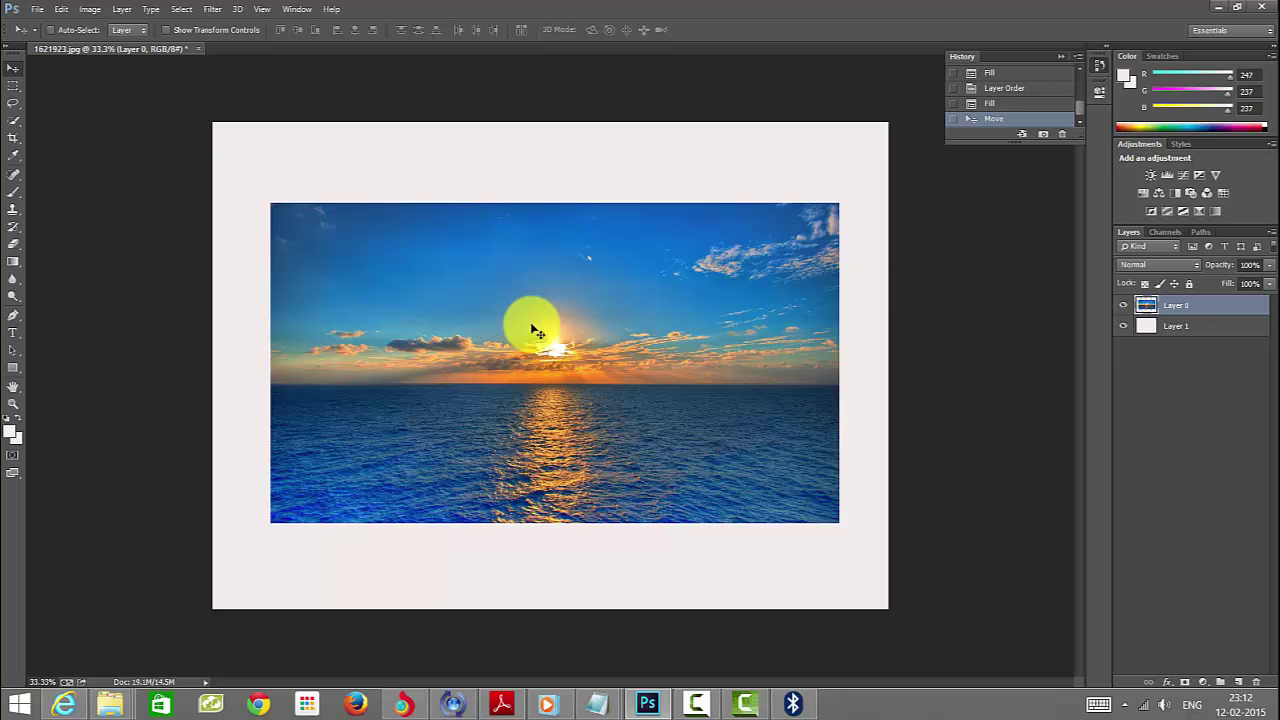
{"action": "mouse_move", "coordinate": [511, 297]}
{"action": "left_mouse_down"}
{"action": "mouse_move", "coordinate": [481, 272]}
{"action": "mouse_move", "coordinate": [577, 251]}
{"action": "mouse_move", "coordinate": [466, 361]}
{"action": "mouse_move", "coordinate": [546, 274]}
{"action": "mouse_move", "coordinate": [417, 326]}
{"action": "mouse_move", "coordinate": [514, 240]}
{"action": "mouse_move", "coordinate": [622, 188]}
{"action": "mouse_move", "coordinate": [494, 449]}
{"action": "mouse_move", "coordinate": [580, 217]}
{"action": "mouse_move", "coordinate": [489, 346]}
{"action": "mouse_move", "coordinate": [517, 287]}
{"action": "mouse_move", "coordinate": [511, 314]}
{"action": "left_mouse_up"}
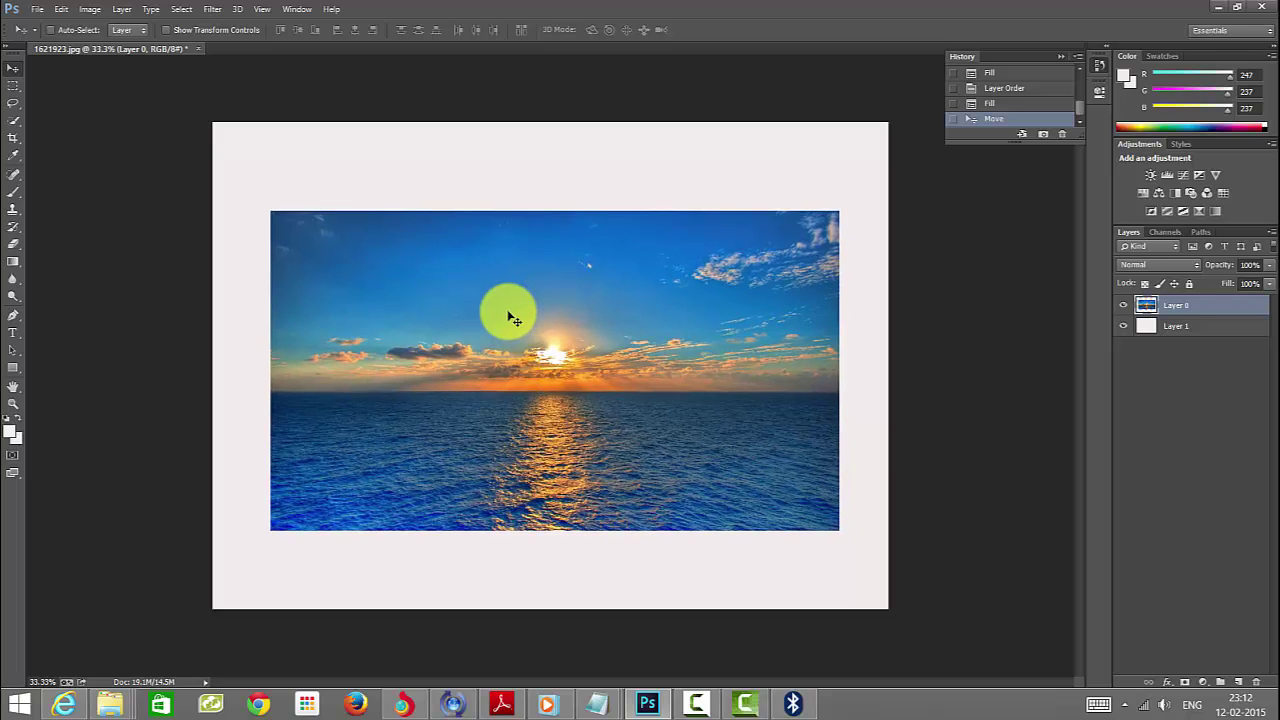